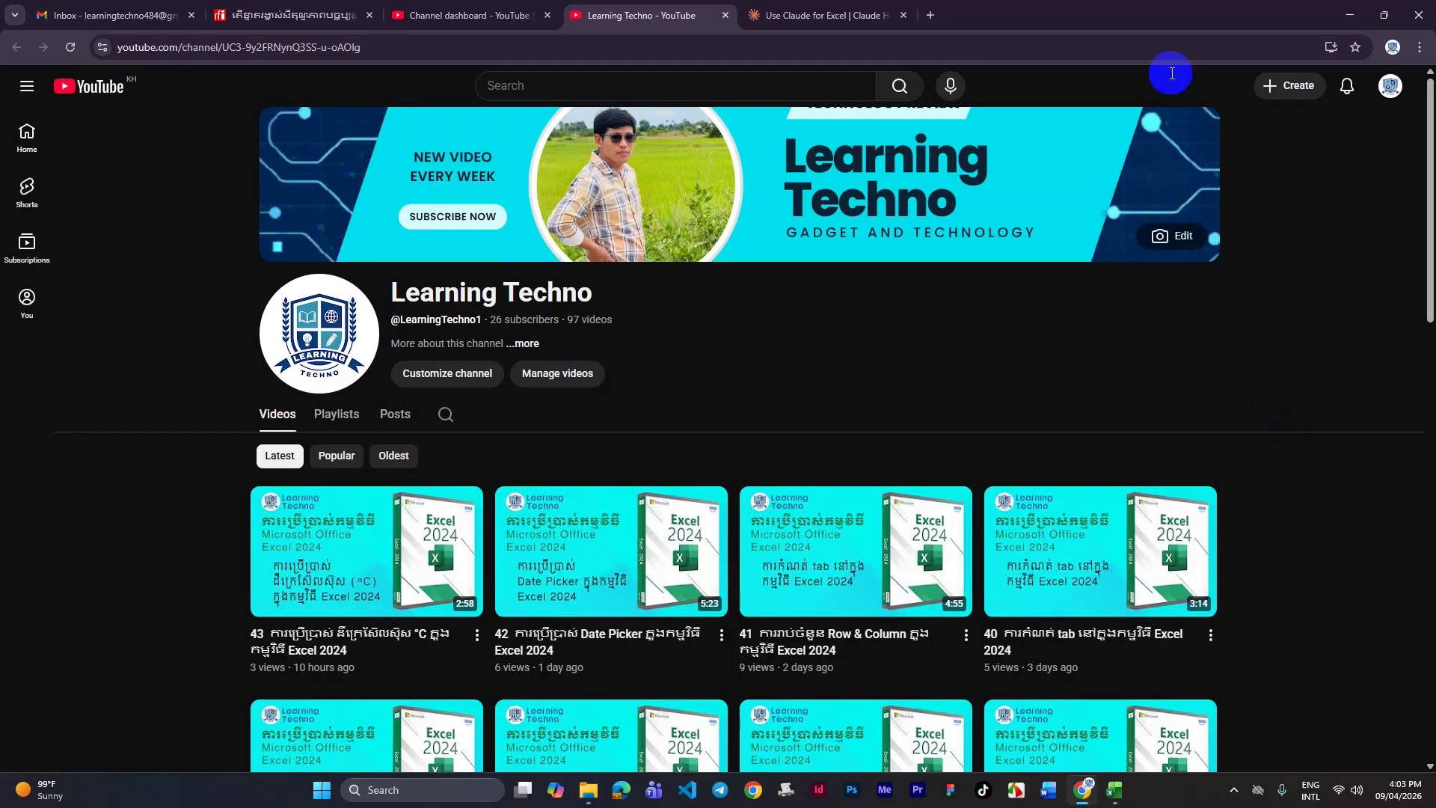
Switch to the 8N.xlsx workbook, copy the student names in D25:E41 of sheet M03, and return to Practice.xlsx.
{"action": "key", "text": "alt+Tab"}
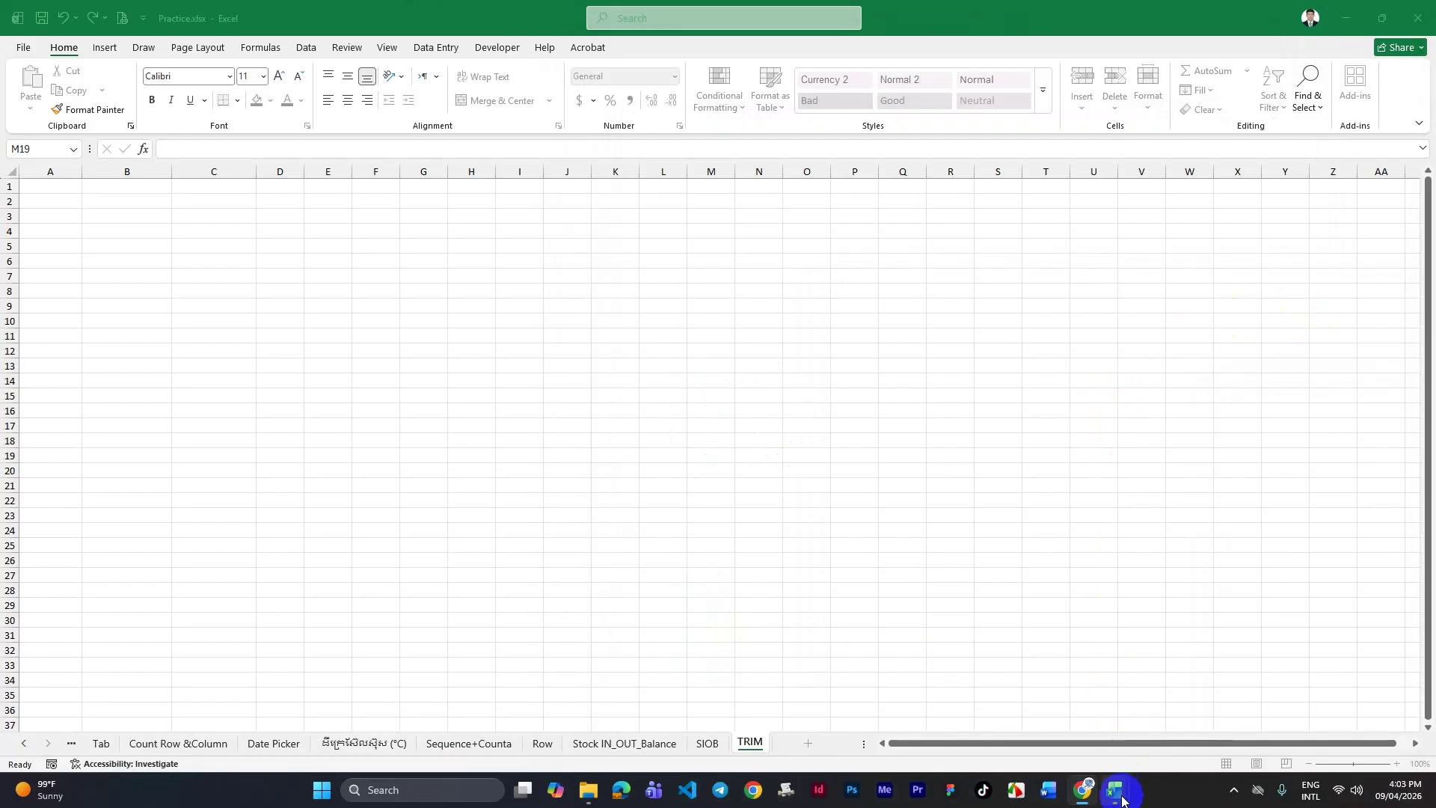
{"action": "mouse_move", "coordinate": [1114, 789]}
{"action": "left_click", "coordinate": [1042, 731]}
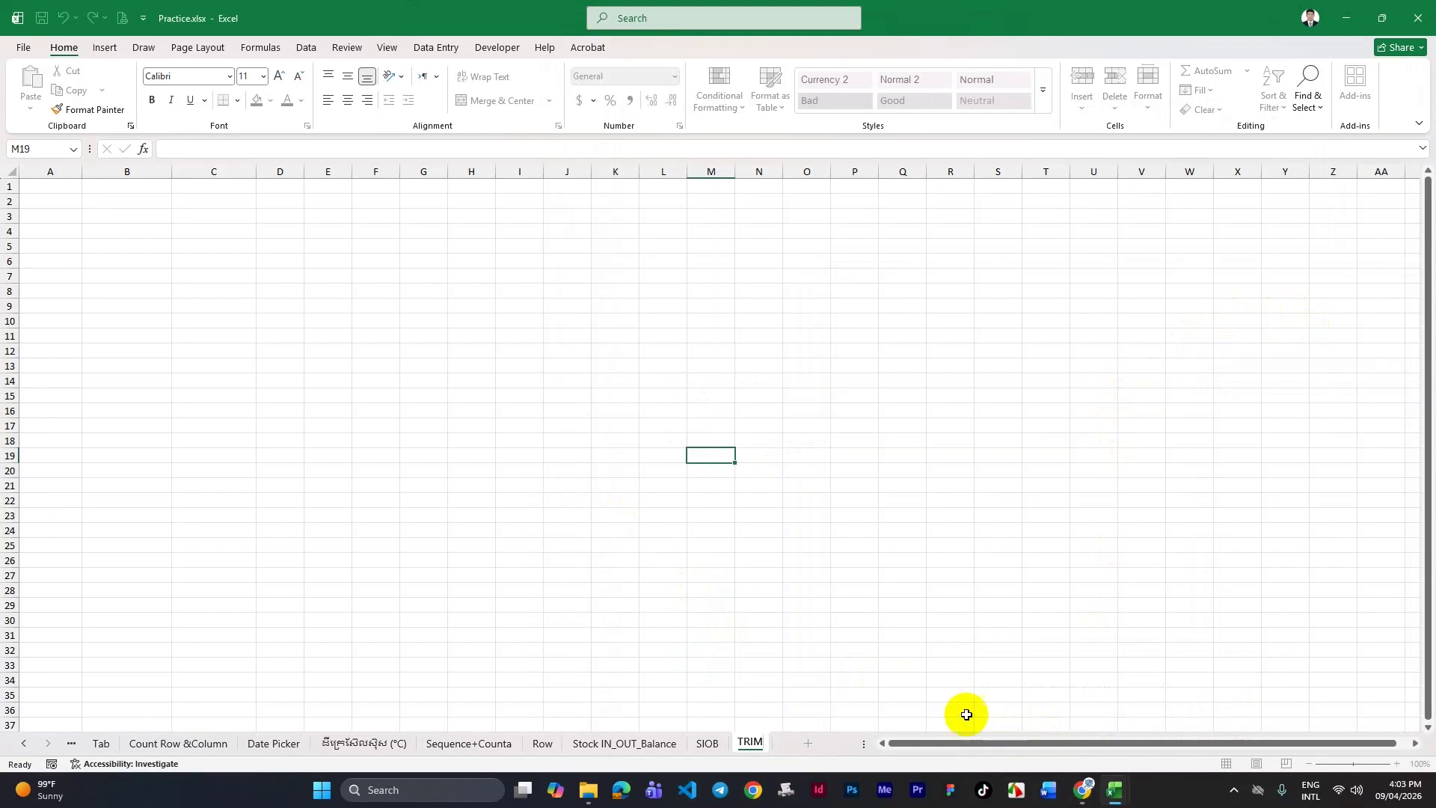
{"action": "mouse_move", "coordinate": [1114, 789]}
{"action": "left_click", "coordinate": [1137, 731]}
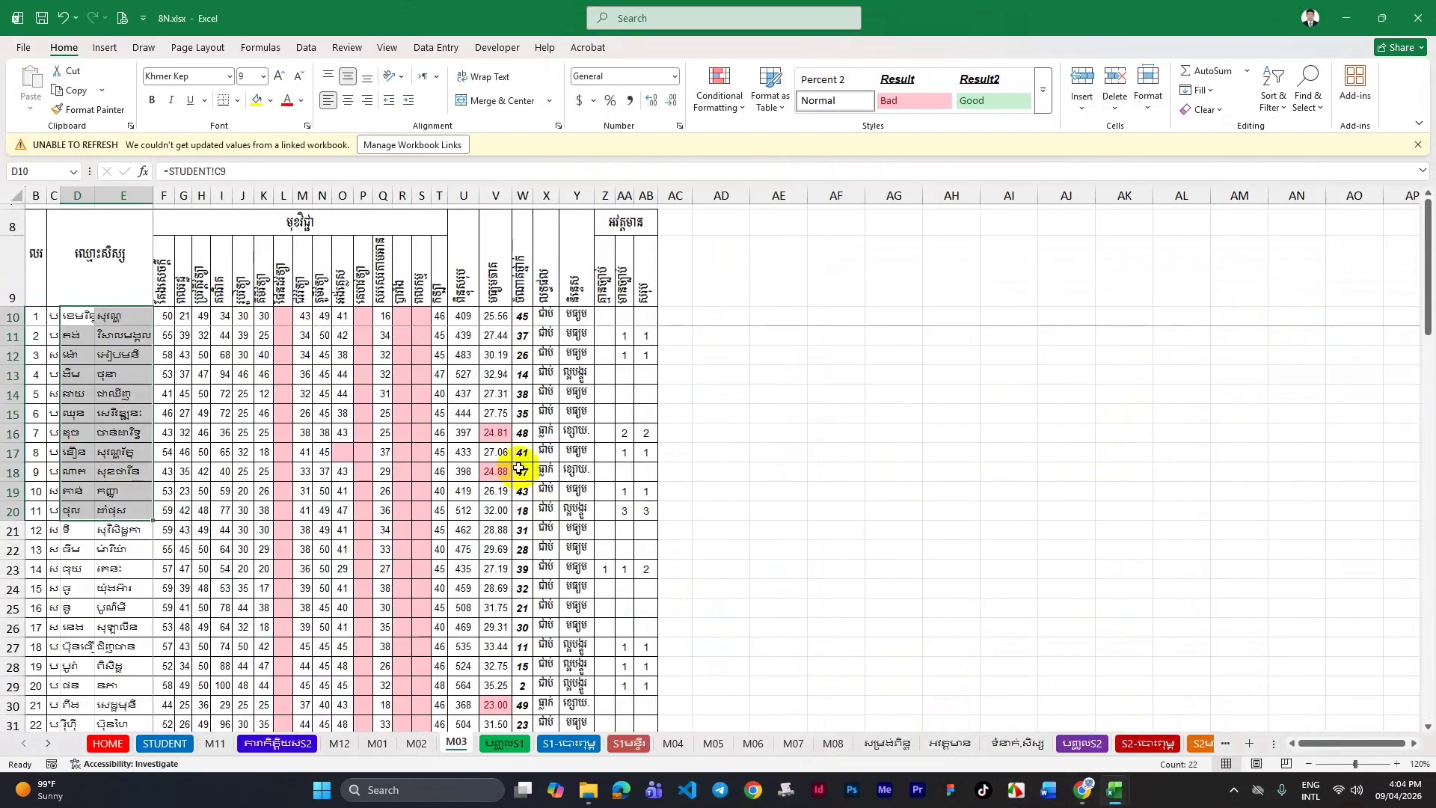
{"action": "scroll", "coordinate": [347, 471], "scroll_direction": "down", "scroll_amount": 5}
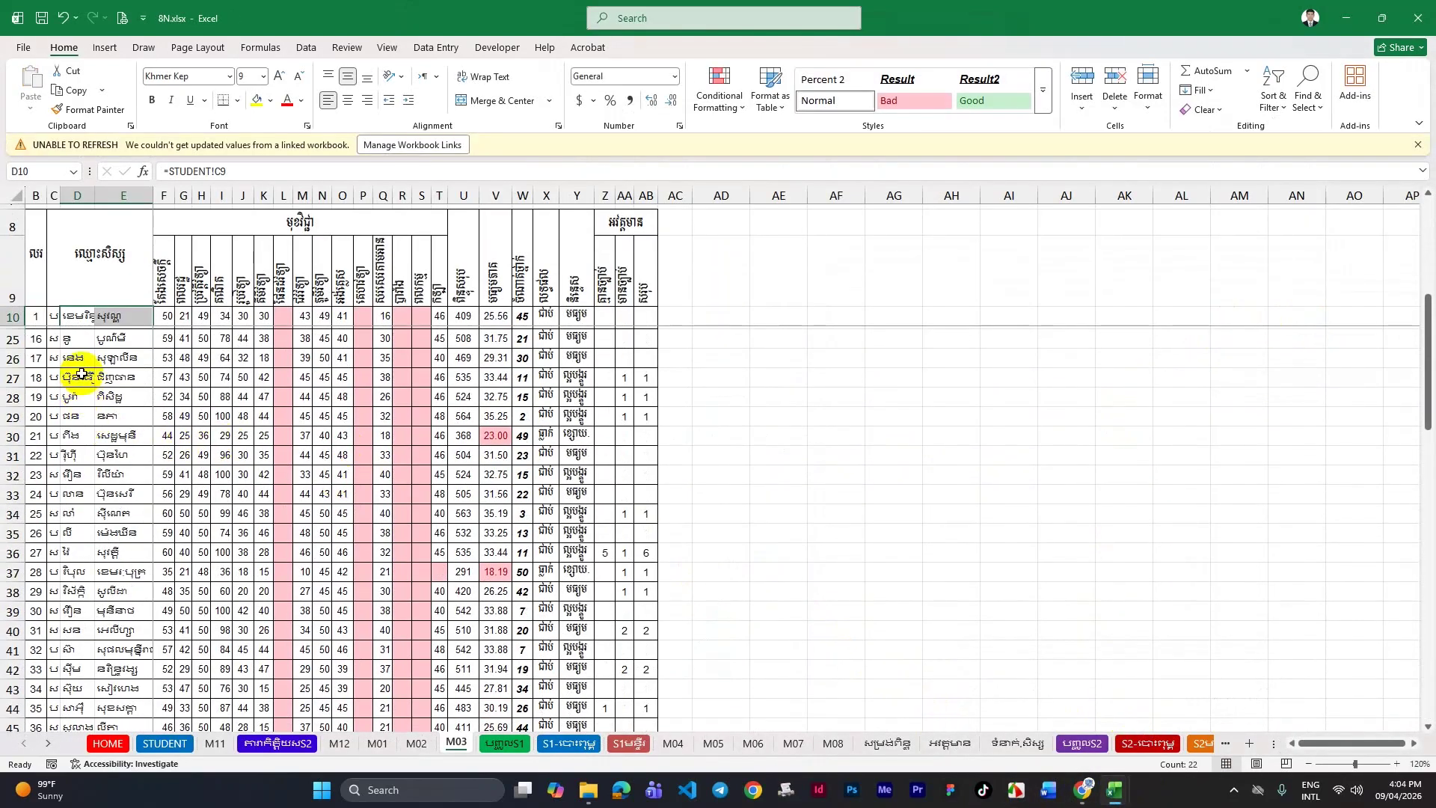
{"action": "left_click_drag", "start_coordinate": [62, 336], "coordinate": [146, 645]}
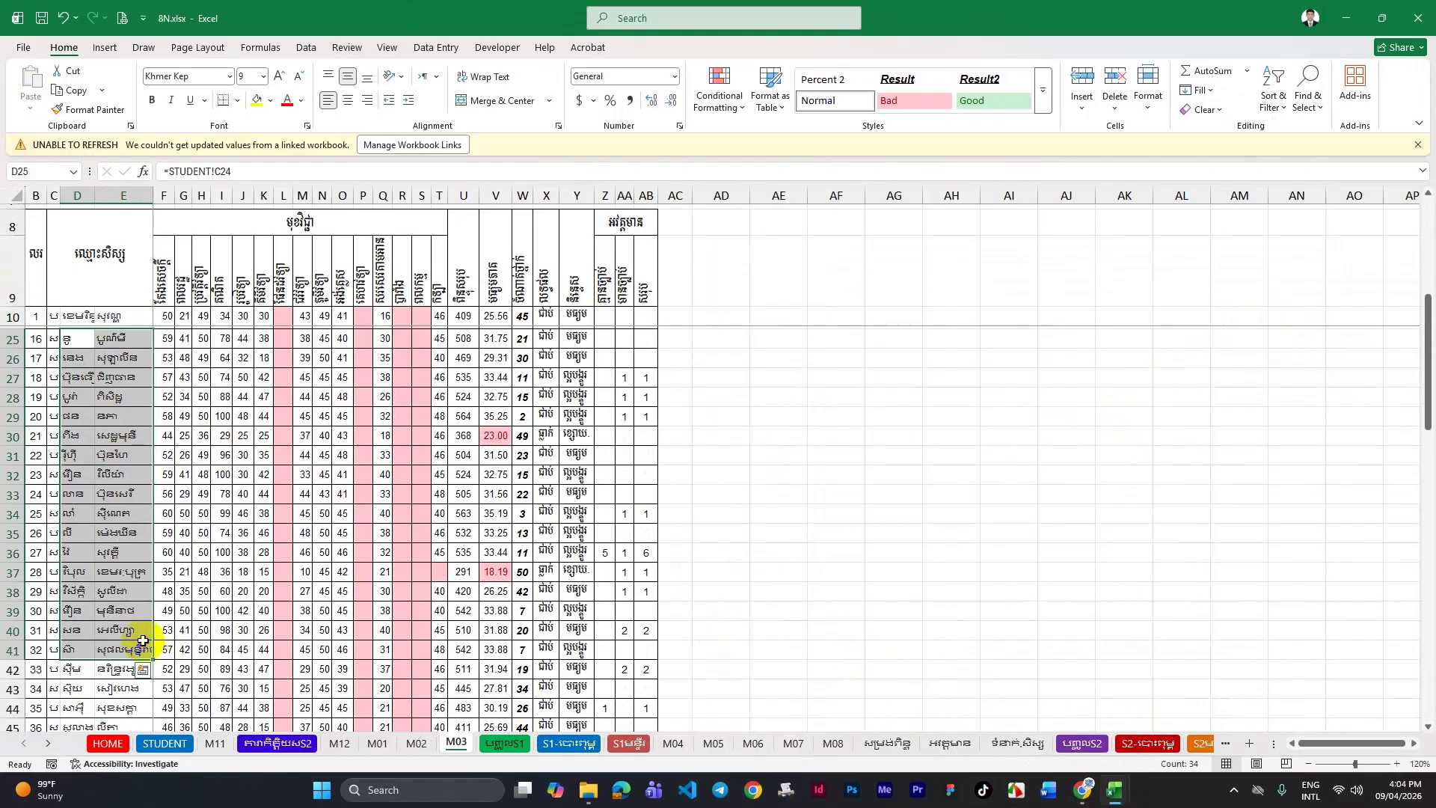
{"action": "key", "text": "ctrl+c"}
{"action": "left_click", "coordinate": [1346, 29]}
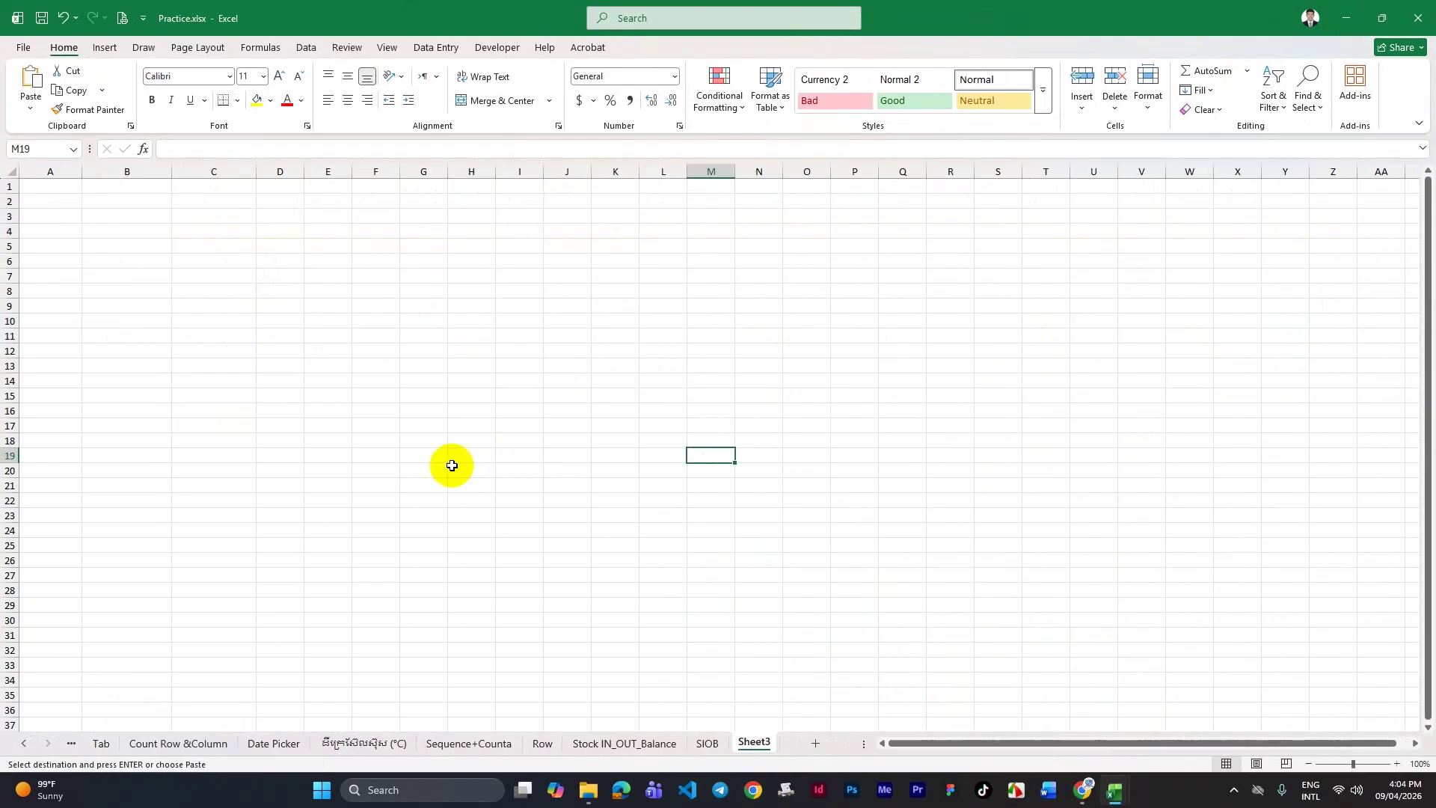
Try a regular paste of the copied names at cell A1 of Sheet3, and undo it.
{"action": "left_click", "coordinate": [62, 192]}
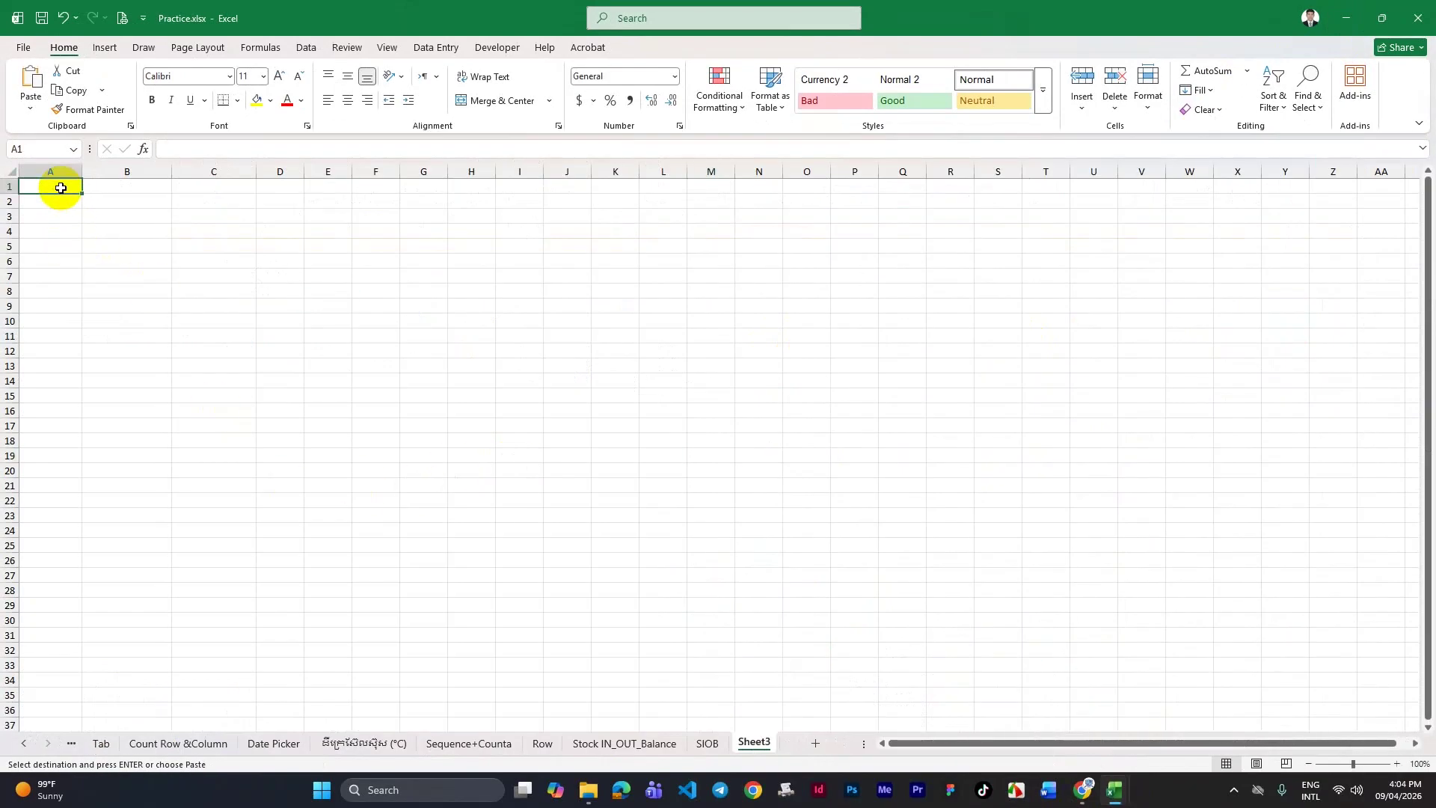
{"action": "key", "text": "ctrl+v"}
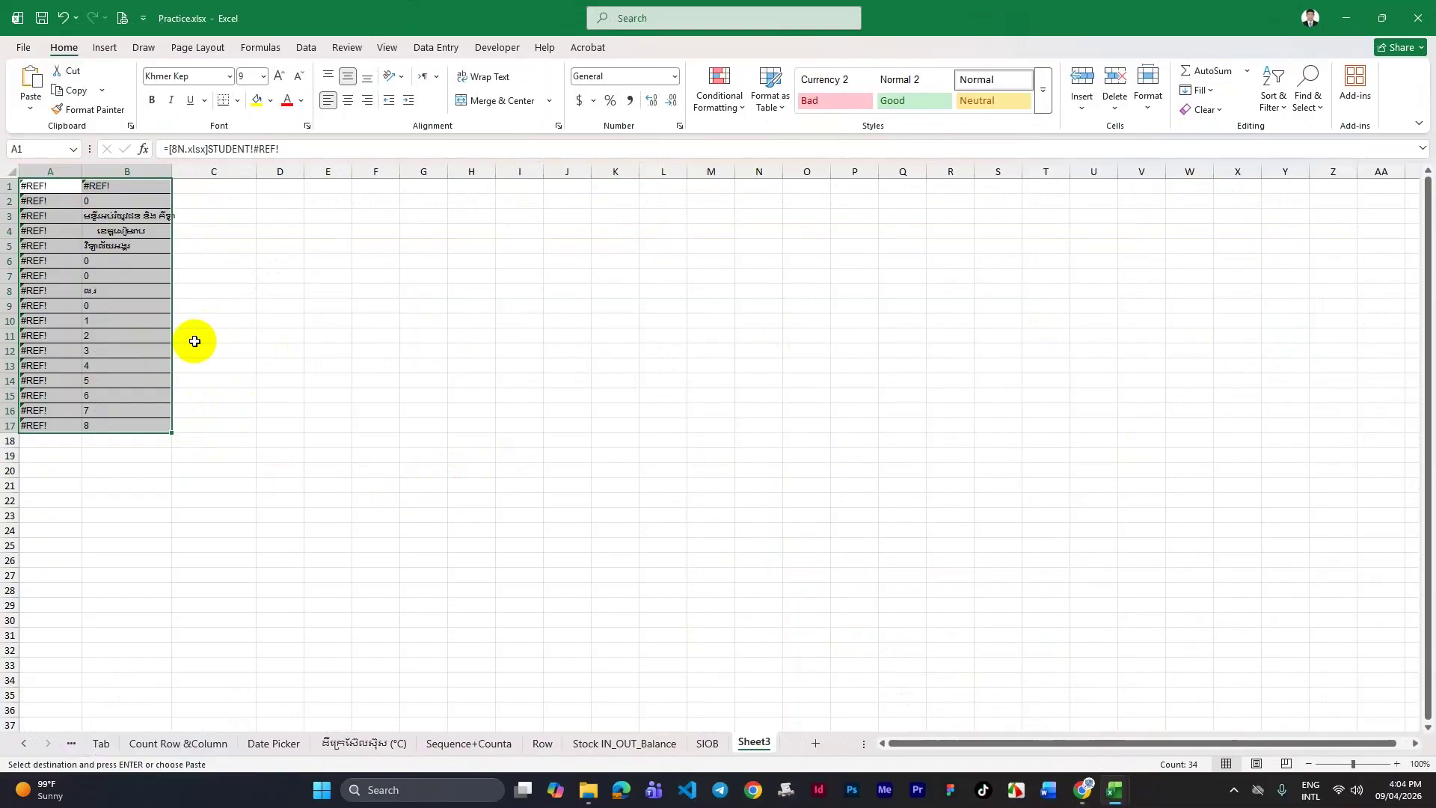
{"action": "key", "text": "ctrl+z"}
Paste the copied names as values only starting at A1, and narrow column A slightly.
{"action": "right_click", "coordinate": [52, 193]}
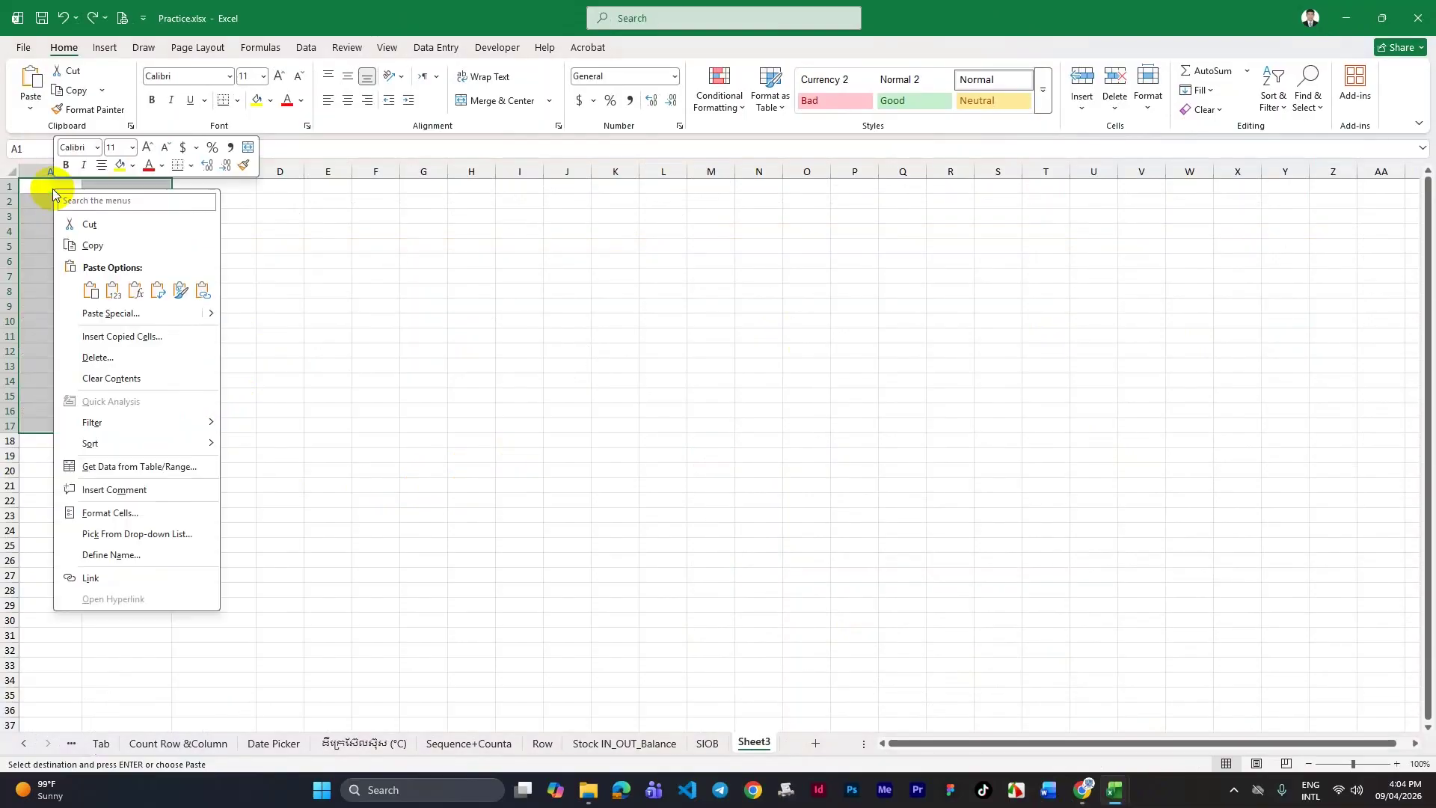
{"action": "left_click", "coordinate": [125, 296]}
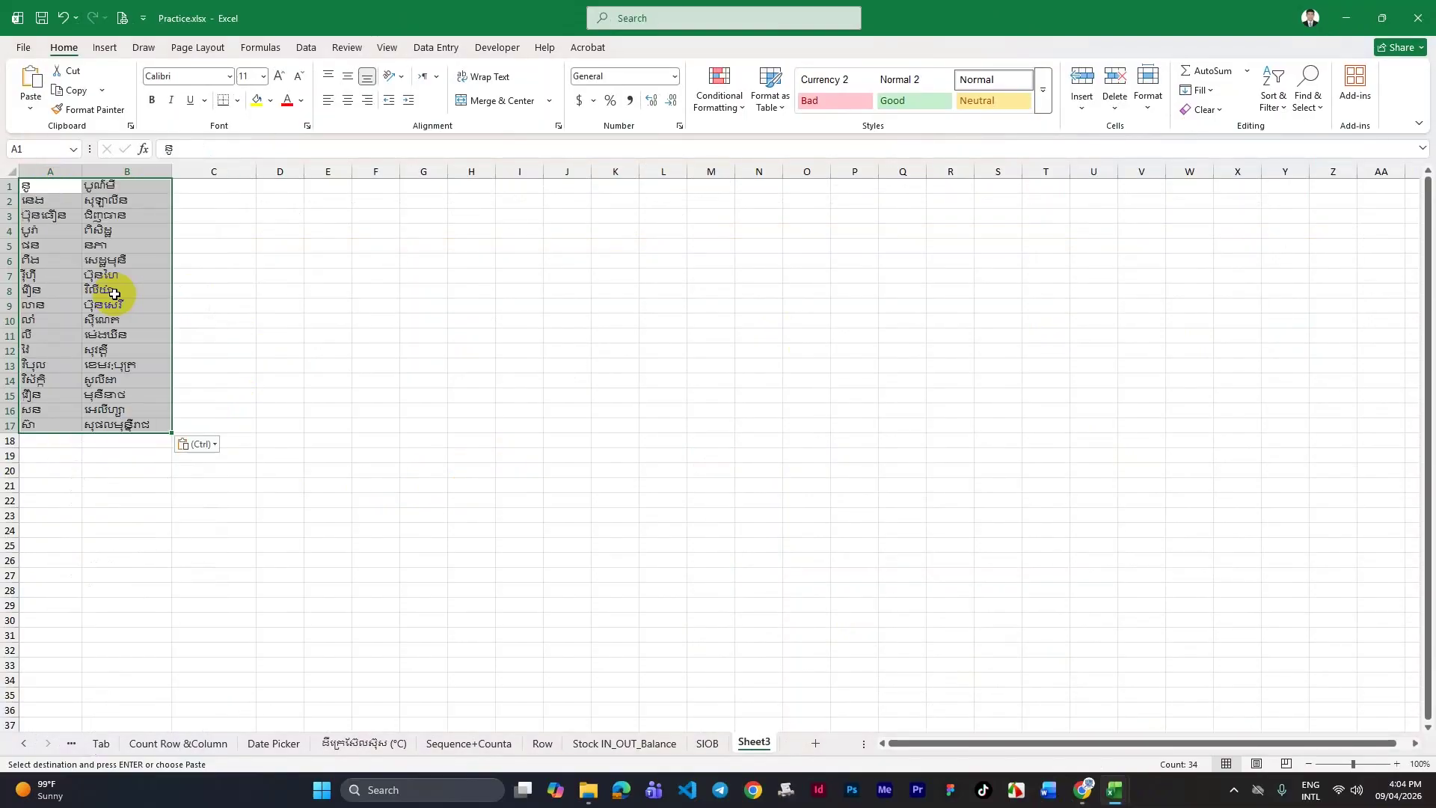
{"action": "left_click_drag", "start_coordinate": [79, 178], "coordinate": [75, 178]}
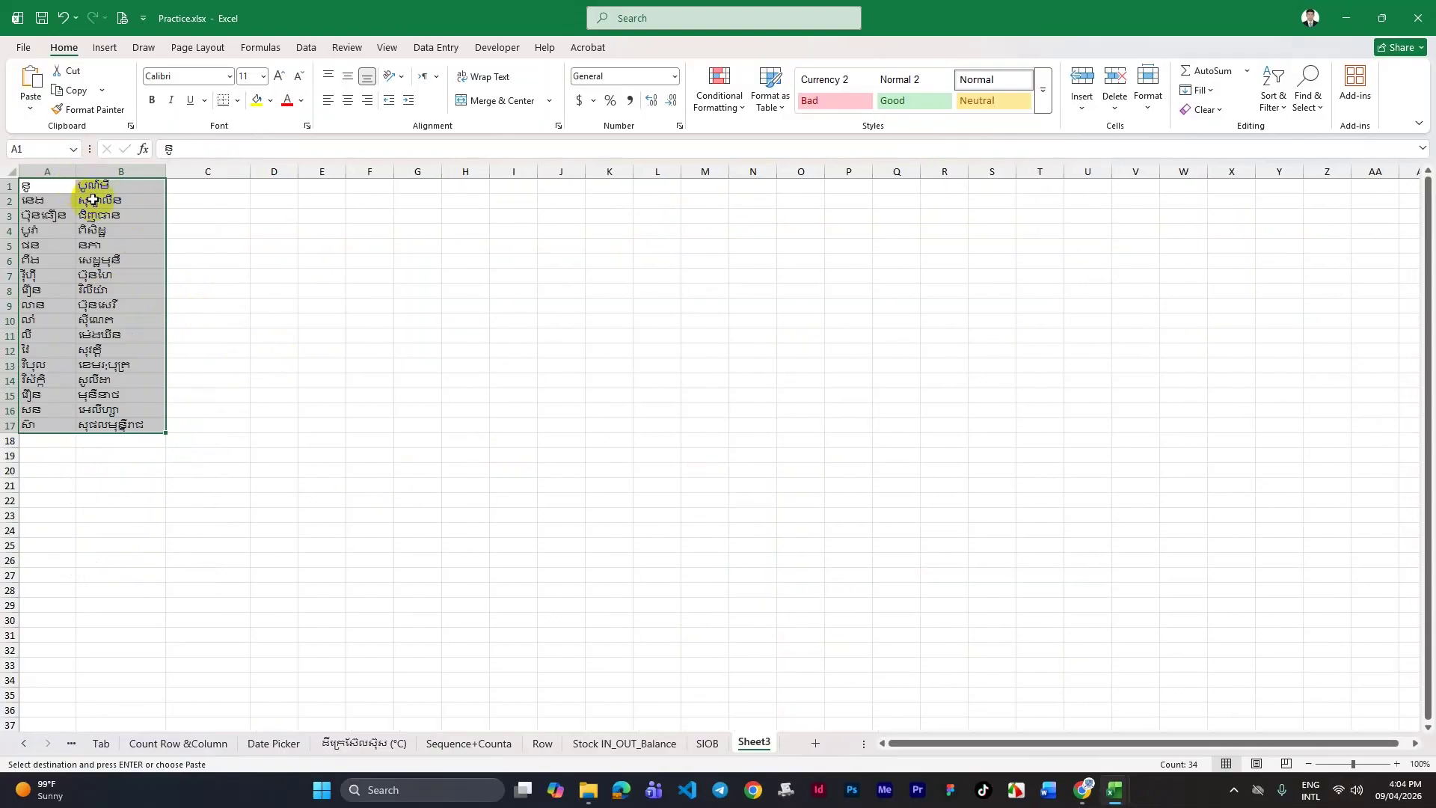
Enter a CONCATENATE formula in C1 that joins A1 with a quoted string of several spaces.
{"action": "left_click", "coordinate": [234, 192]}
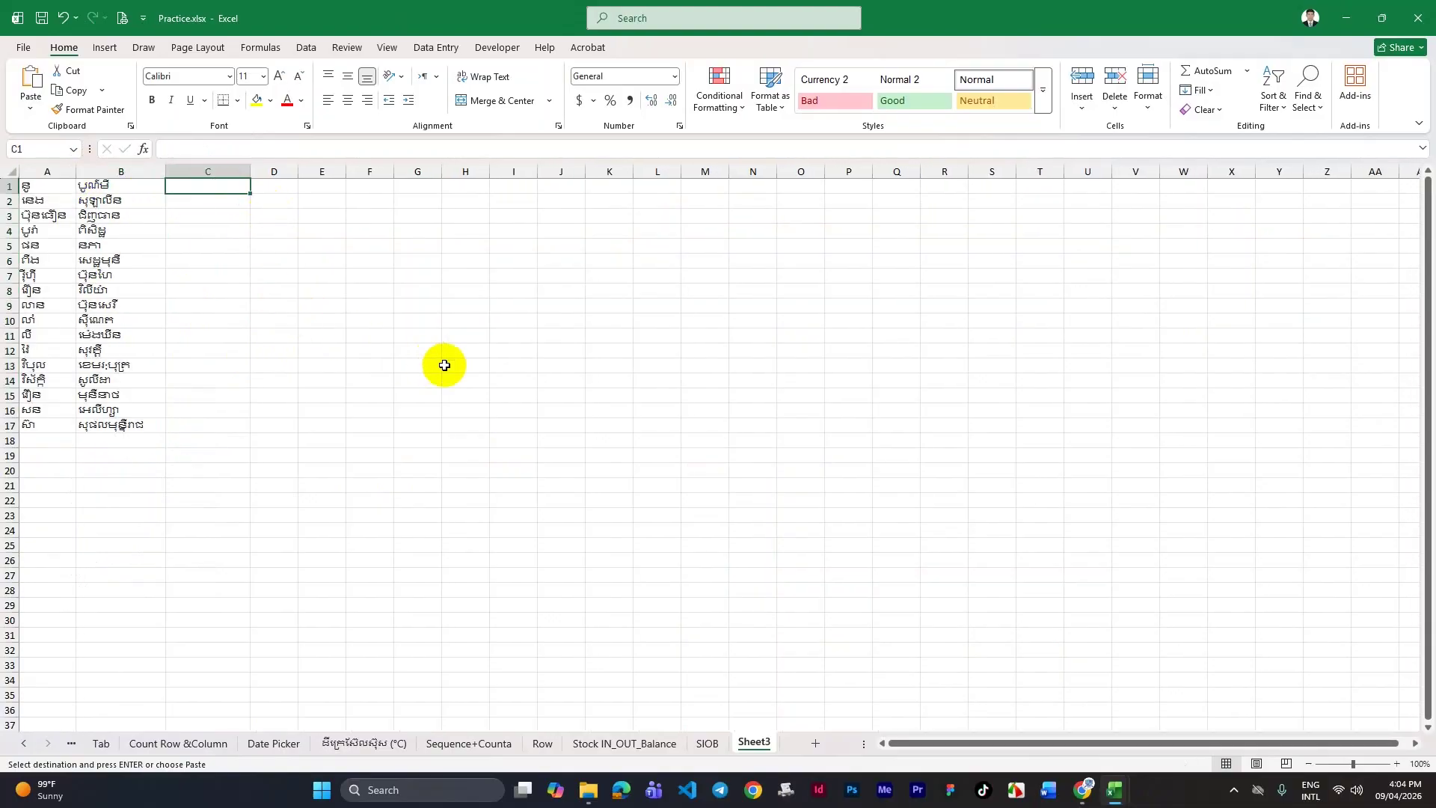
{"action": "type", "text": "=c"}
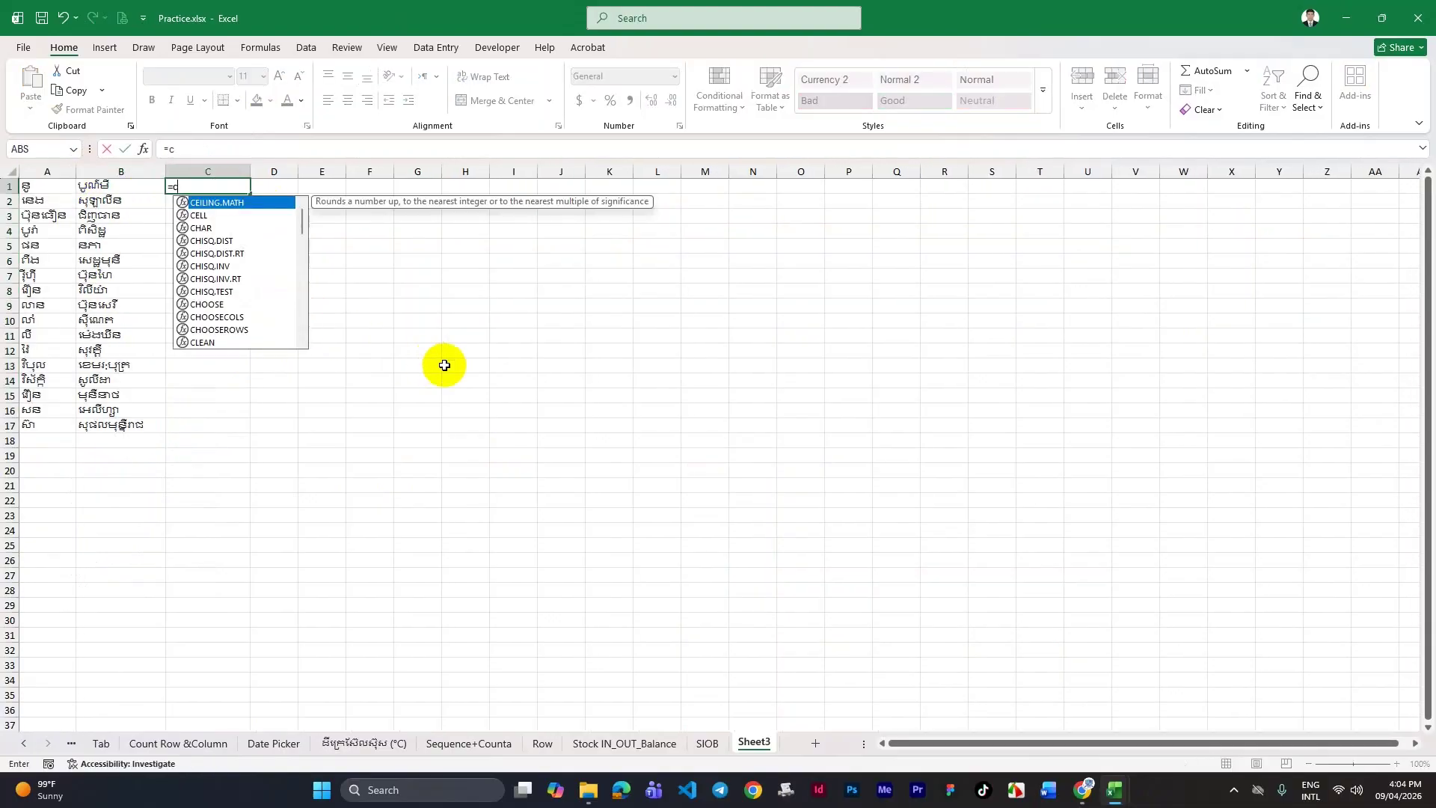
{"action": "type", "text": "onc"}
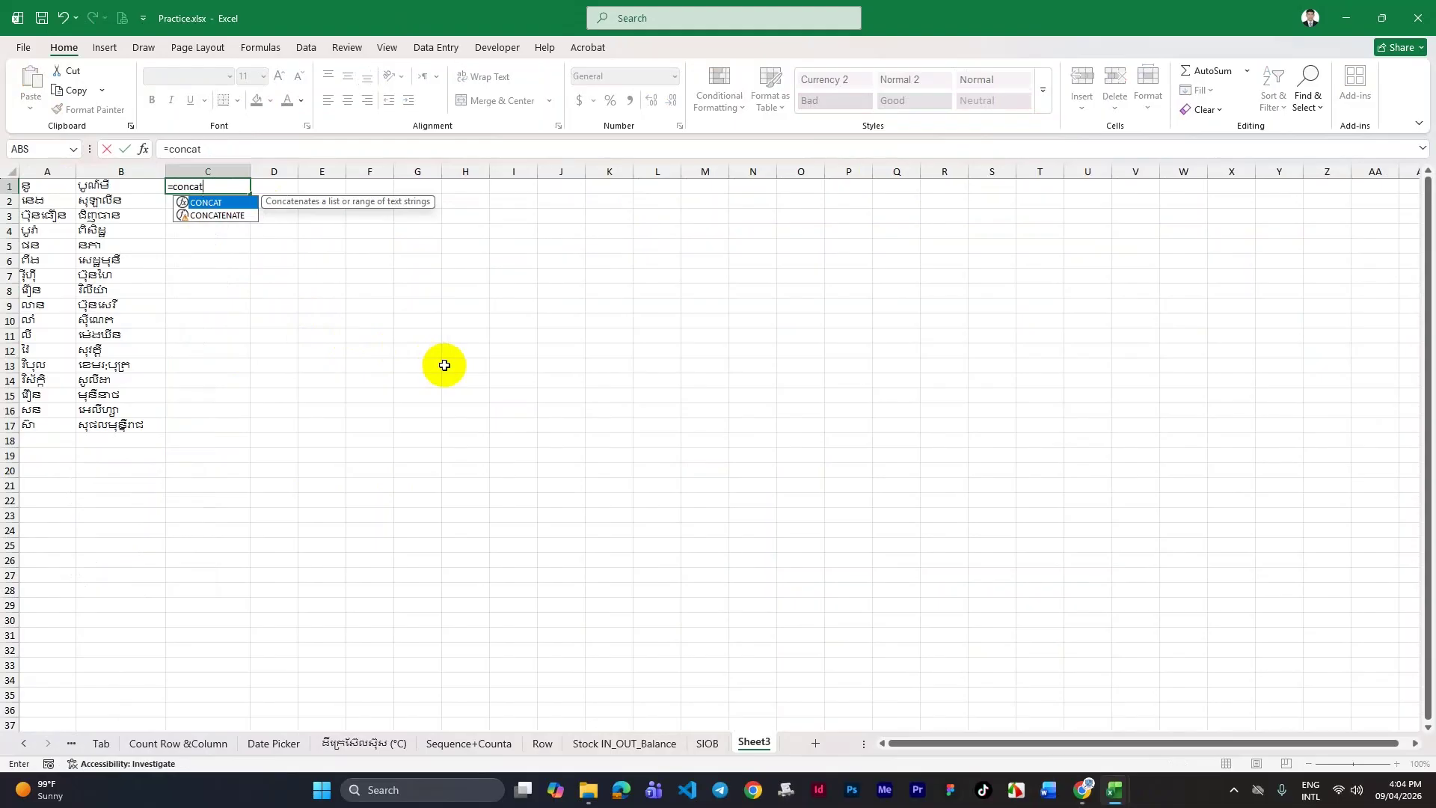
{"action": "type", "text": "at"}
{"action": "key", "text": "Down"}
{"action": "key", "text": "Tab"}
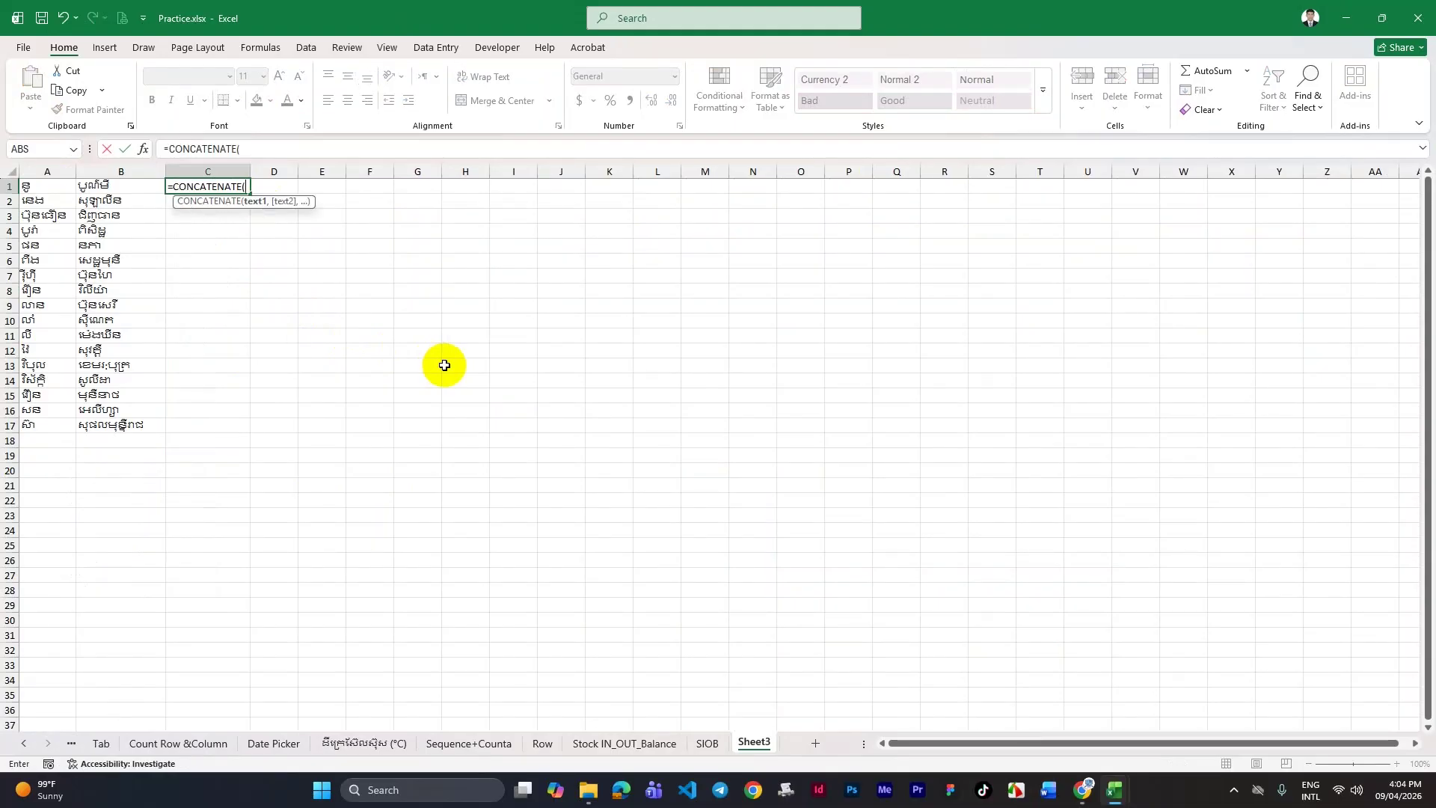
{"action": "left_click", "coordinate": [41, 187]}
{"action": "type", "text": ","}
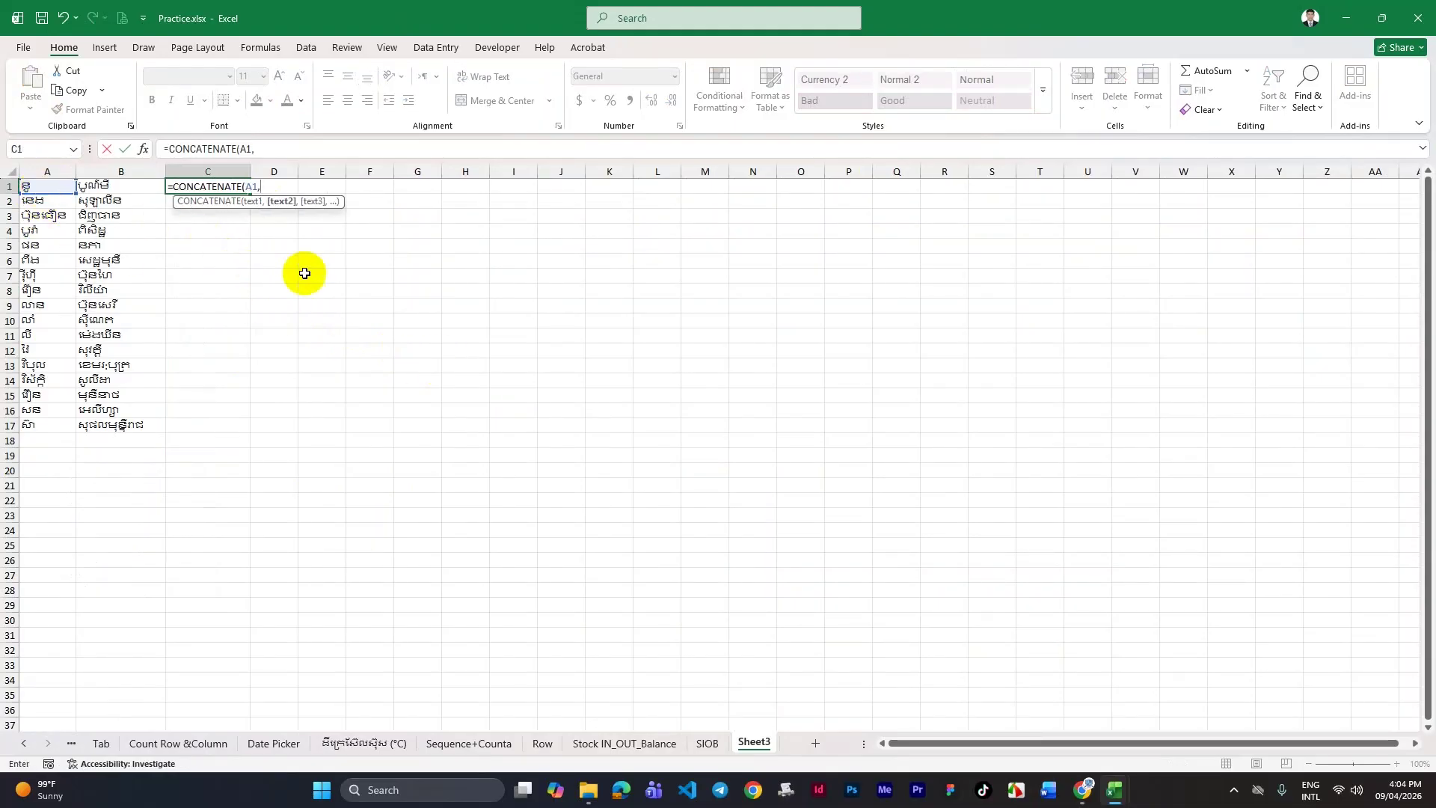
{"action": "scroll", "coordinate": [338, 282], "scroll_direction": "right", "scroll_amount": 2}
{"action": "type", "text": "1"}
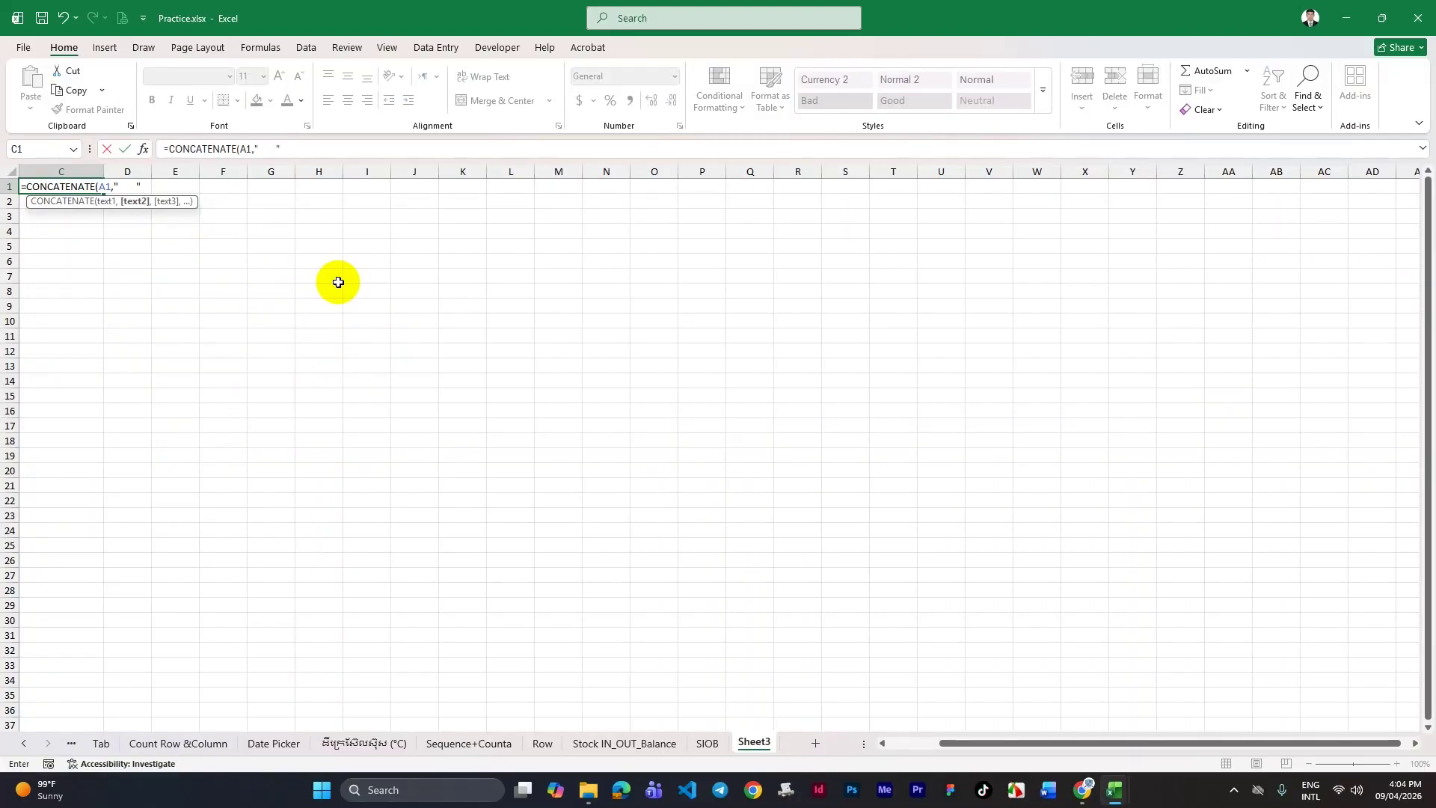
{"action": "left_click_drag", "start_coordinate": [962, 743], "coordinate": [908, 744]}
{"action": "left_click", "coordinate": [105, 186]}
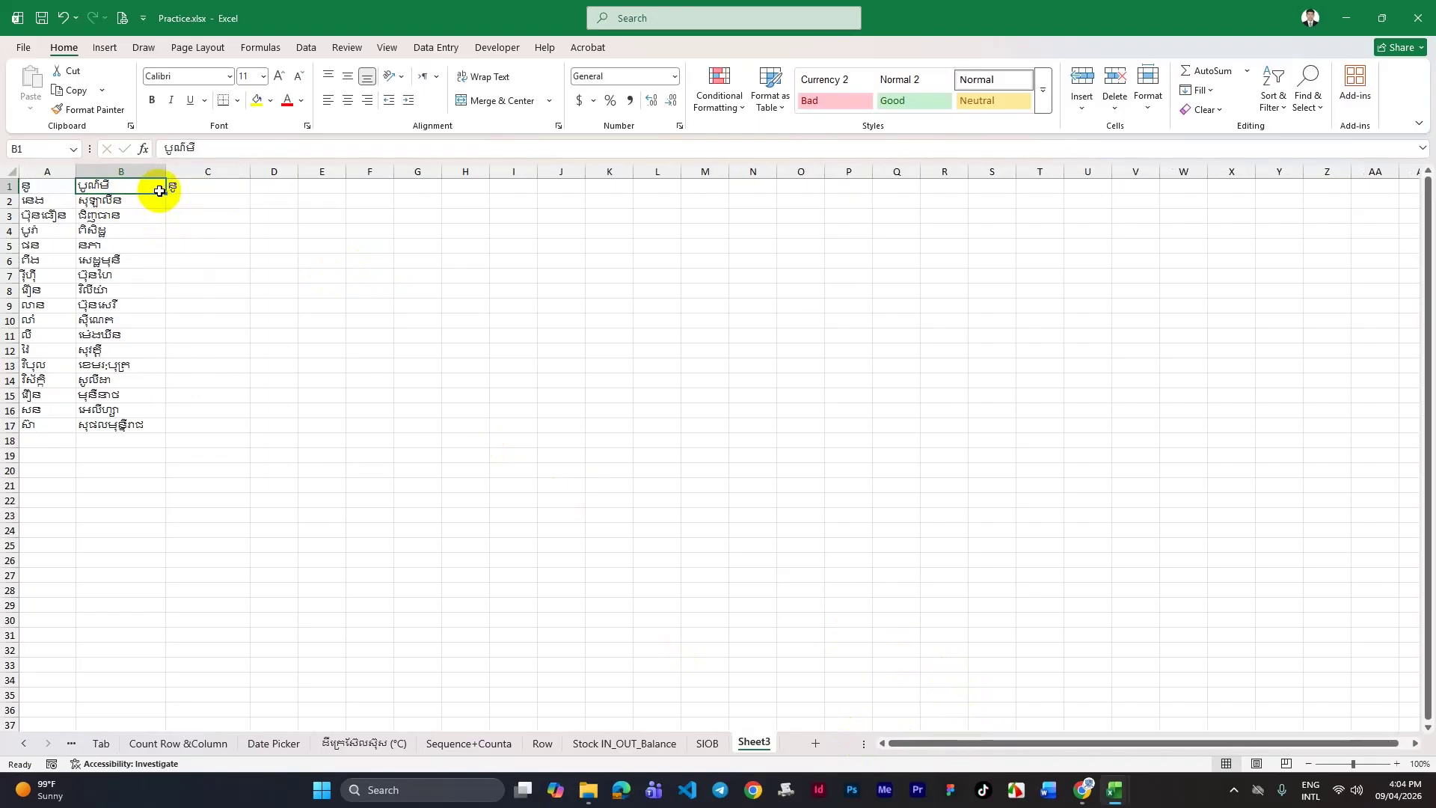
Add B1 as the third argument of the CONCATENATE formula in C1.
{"action": "double_click", "coordinate": [213, 187]}
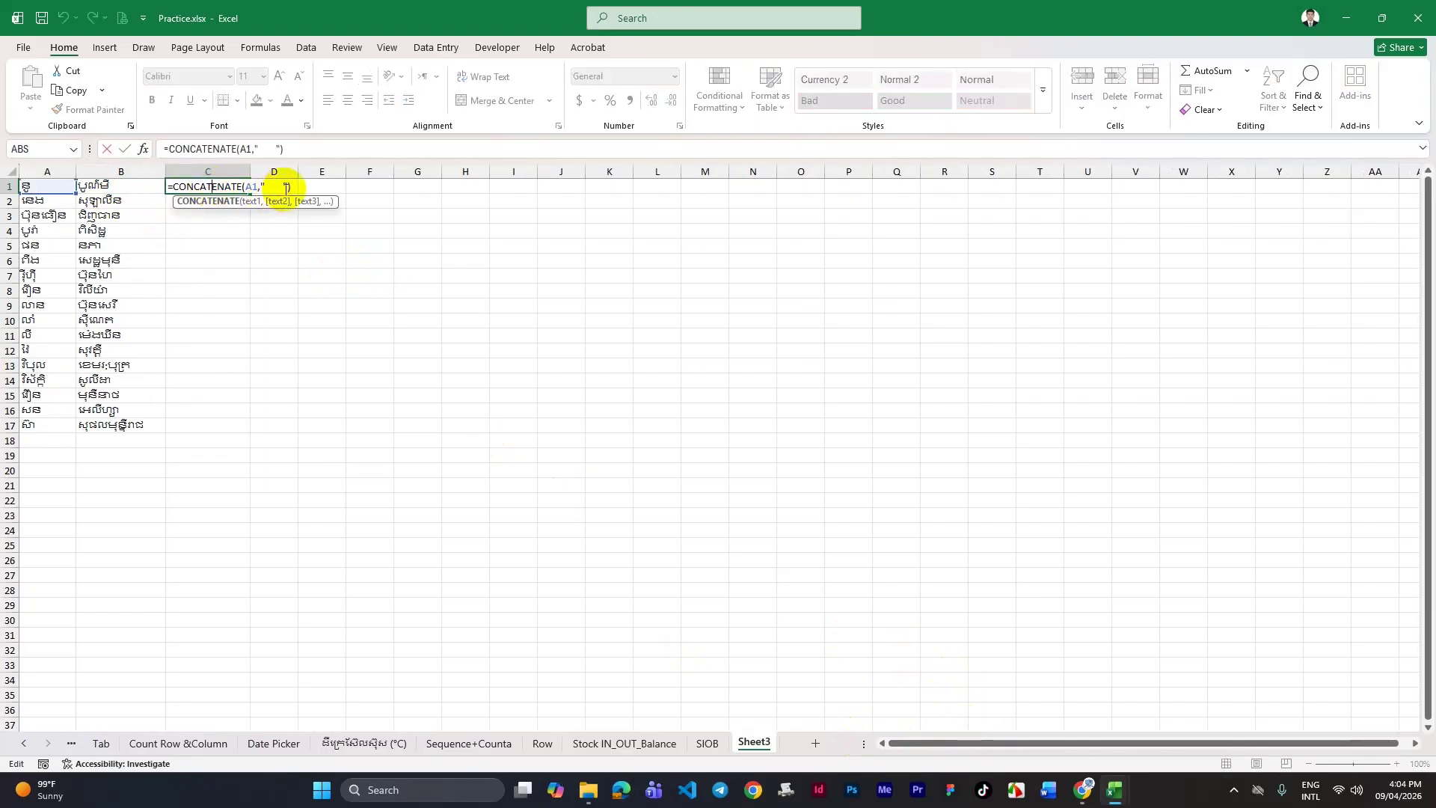
{"action": "left_click", "coordinate": [287, 188]}
{"action": "type", "text": ","}
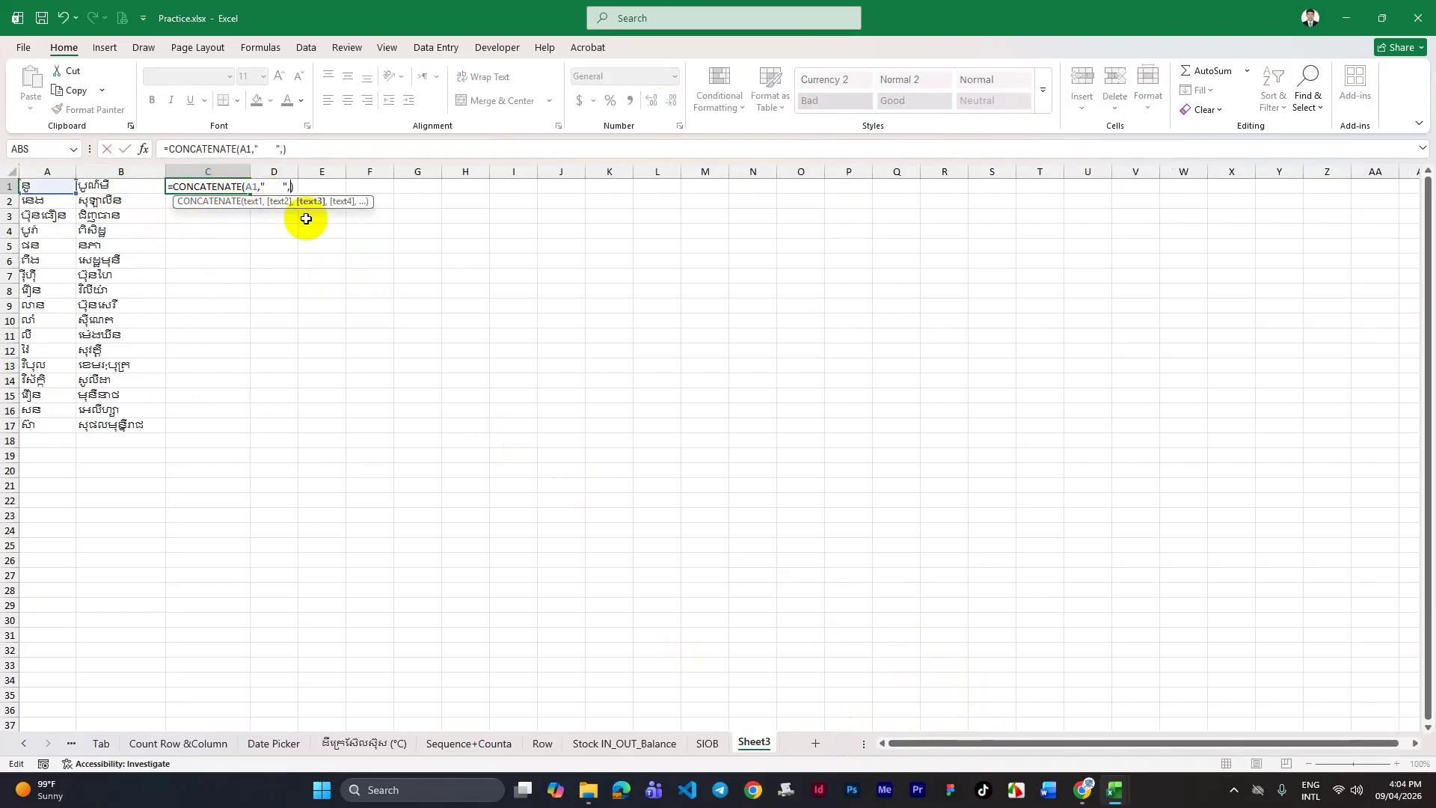
{"action": "left_click", "coordinate": [116, 185]}
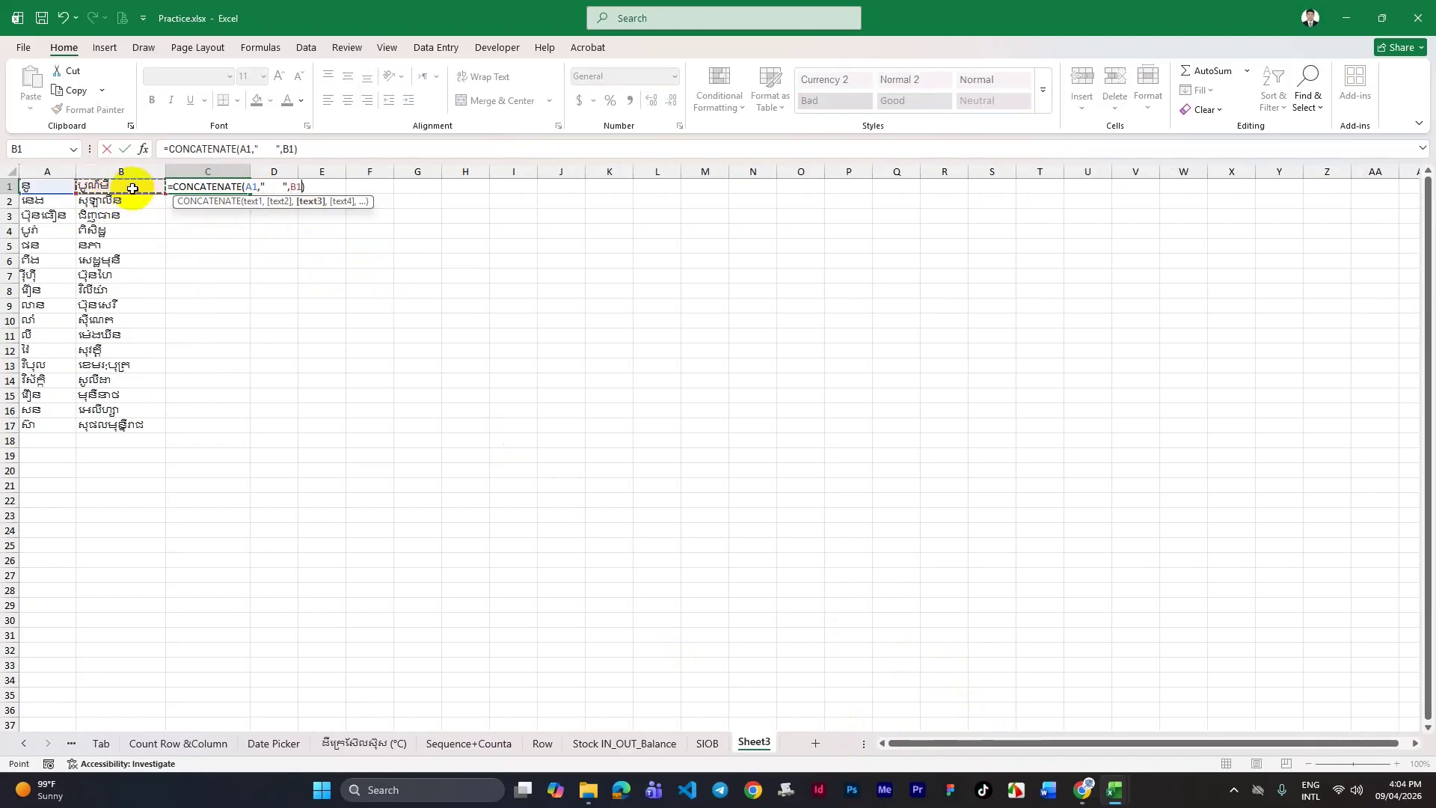
{"action": "key", "text": "Return"}
Fill the C1 formula down to C17 and widen column C to fit the combined names.
{"action": "left_click", "coordinate": [224, 187]}
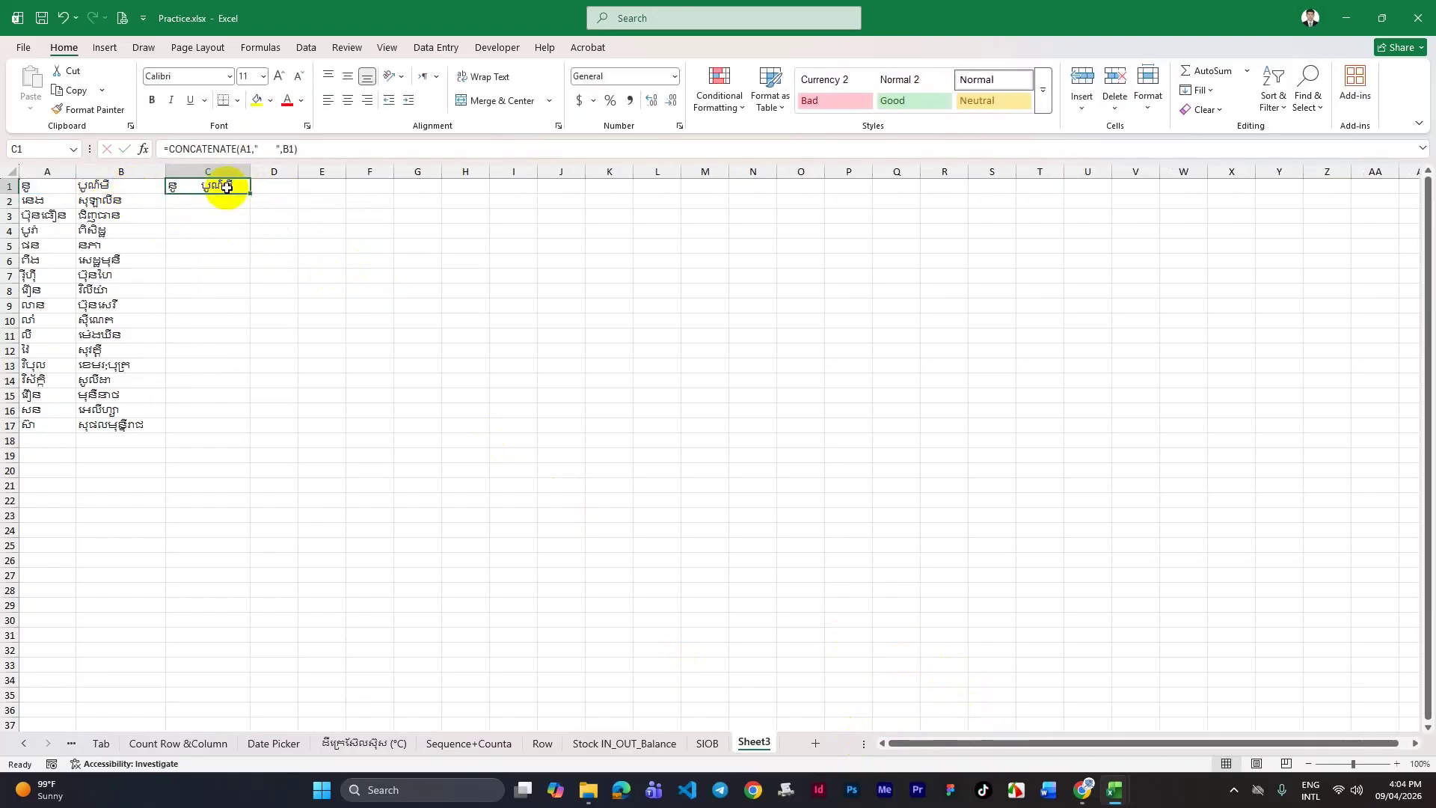
{"action": "left_click_drag", "start_coordinate": [253, 195], "coordinate": [231, 426]}
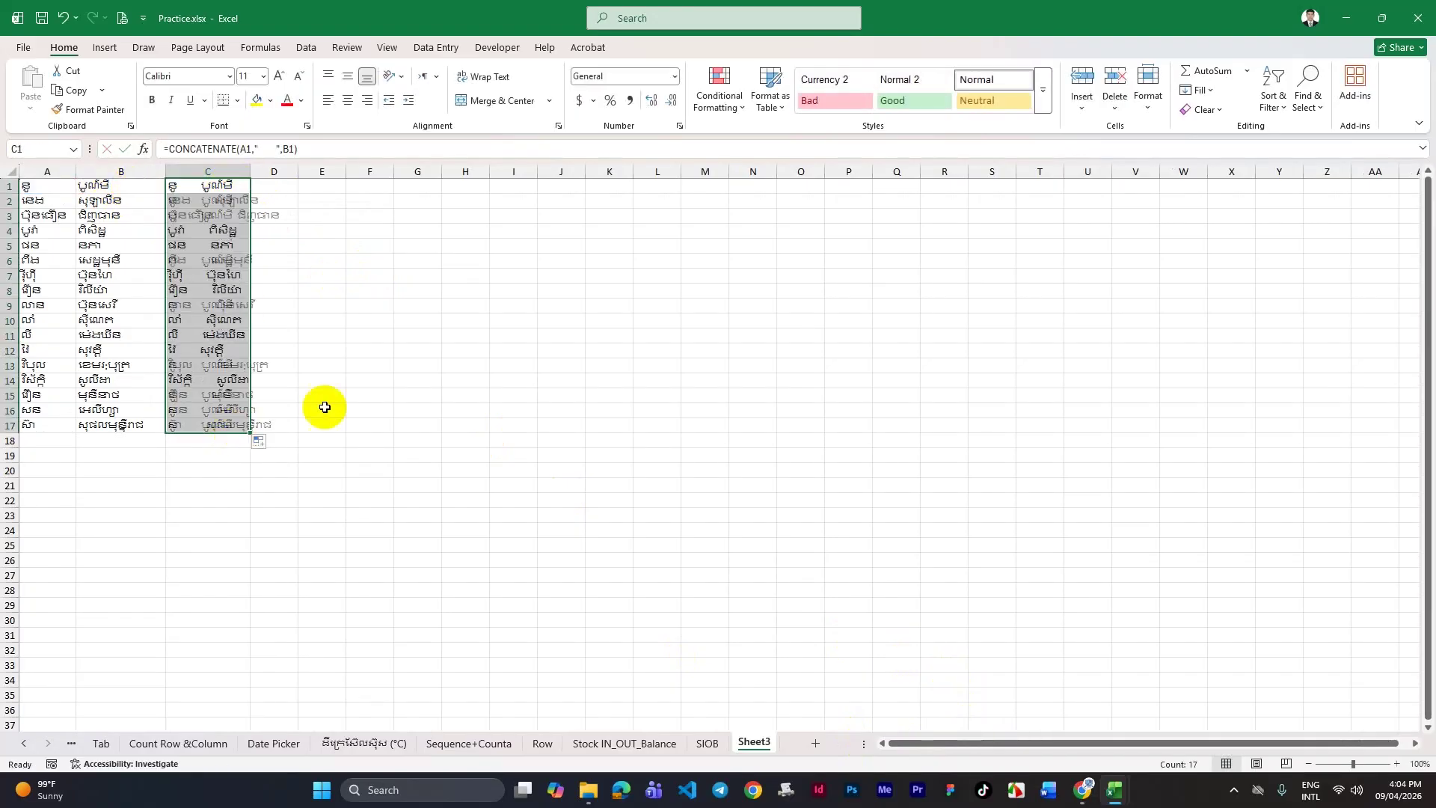
{"action": "left_click_drag", "start_coordinate": [251, 171], "coordinate": [302, 173]}
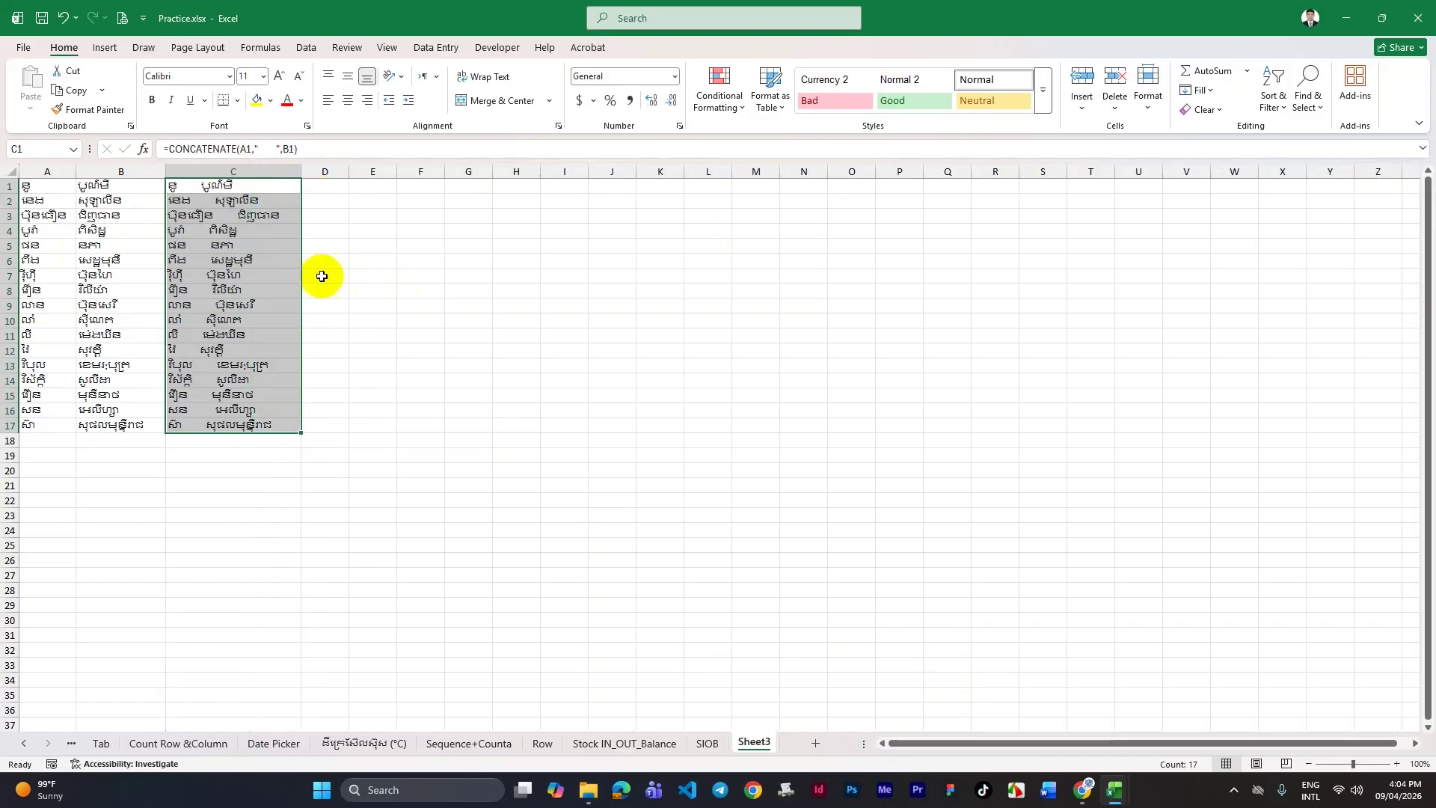
Inspect the combined names in C1:C17 and the formula in C1.
{"action": "left_click", "coordinate": [284, 289]}
{"action": "left_click", "coordinate": [247, 187]}
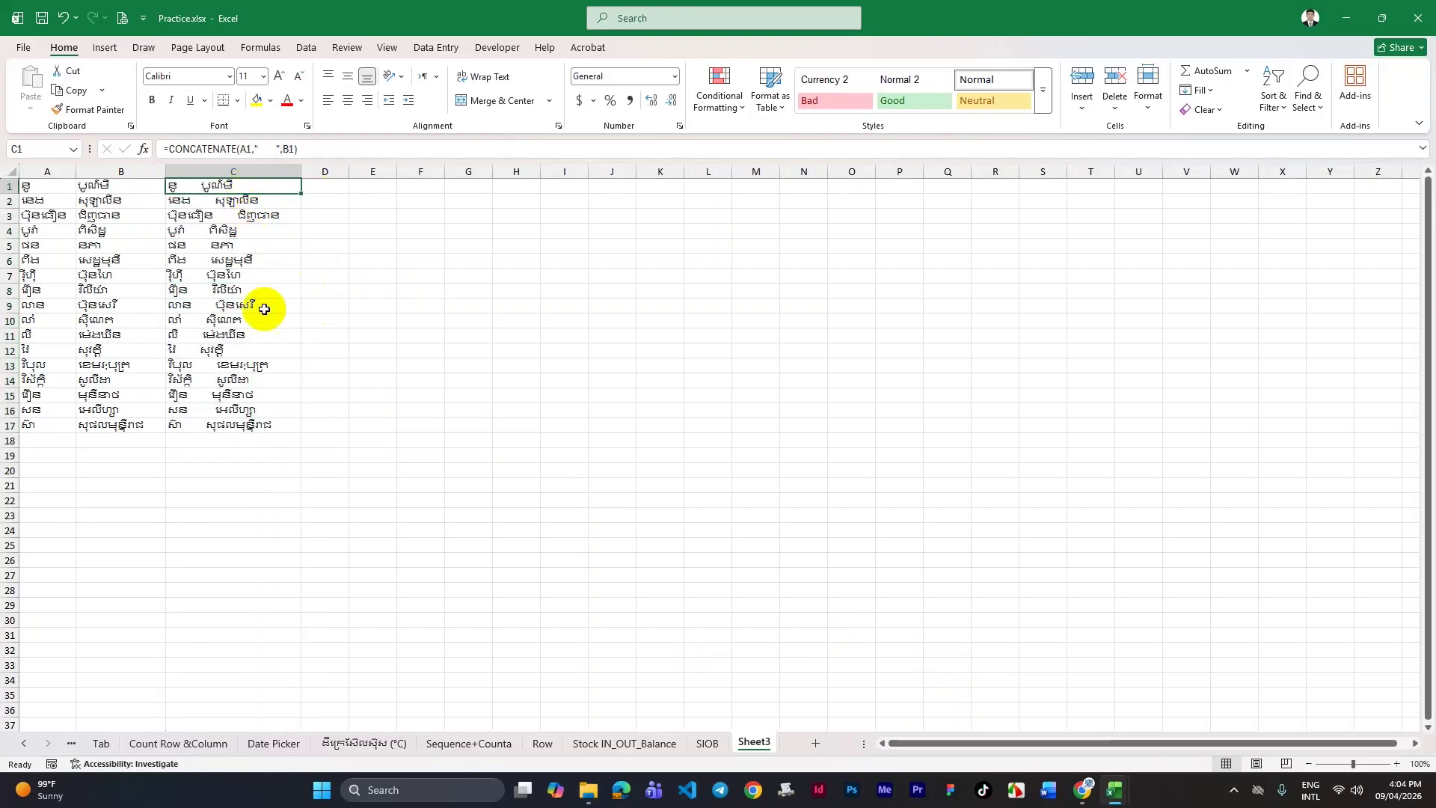
{"action": "left_click_drag", "start_coordinate": [255, 429], "coordinate": [199, 191]}
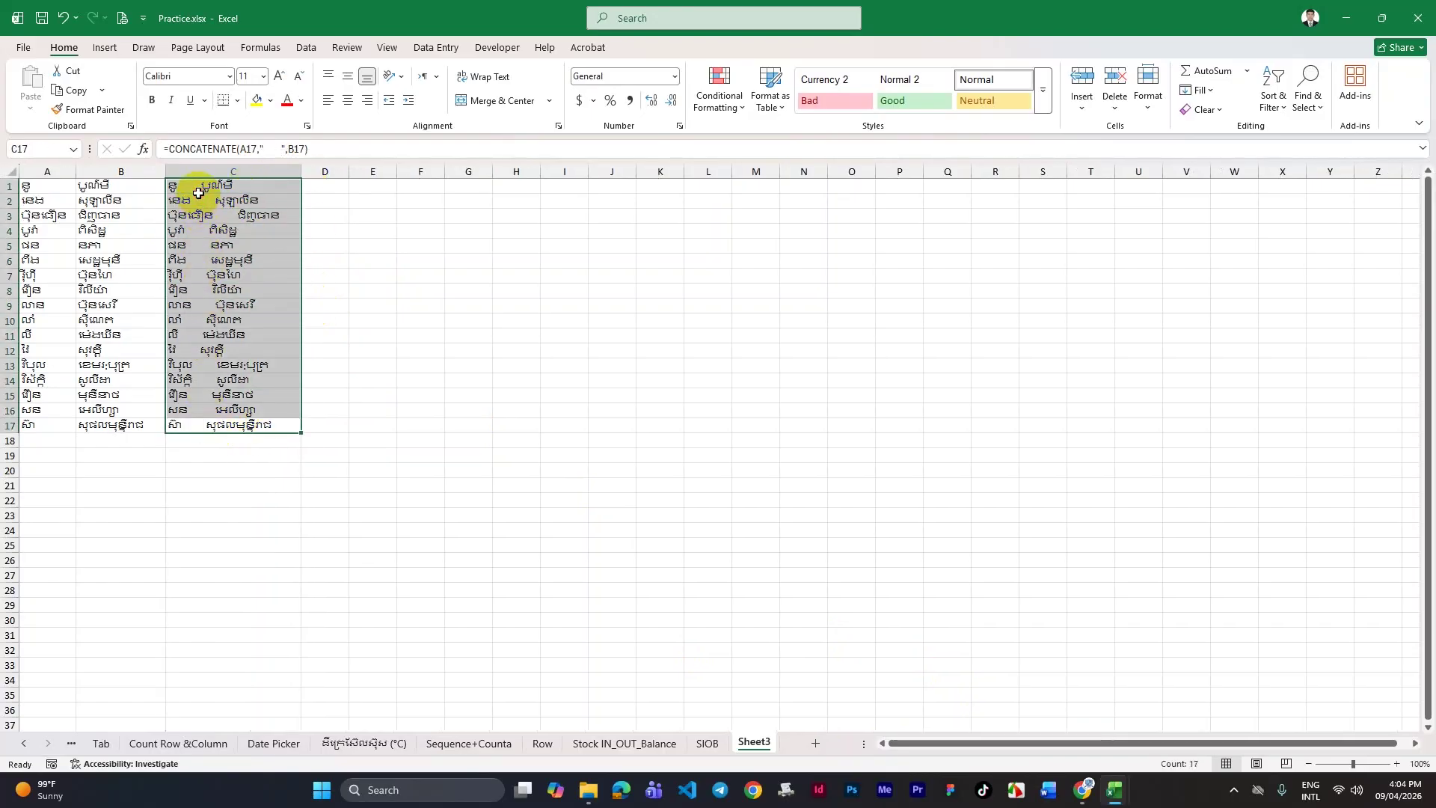
{"action": "left_click", "coordinate": [344, 199]}
{"action": "left_click", "coordinate": [211, 183]}
{"action": "double_click", "coordinate": [199, 186]}
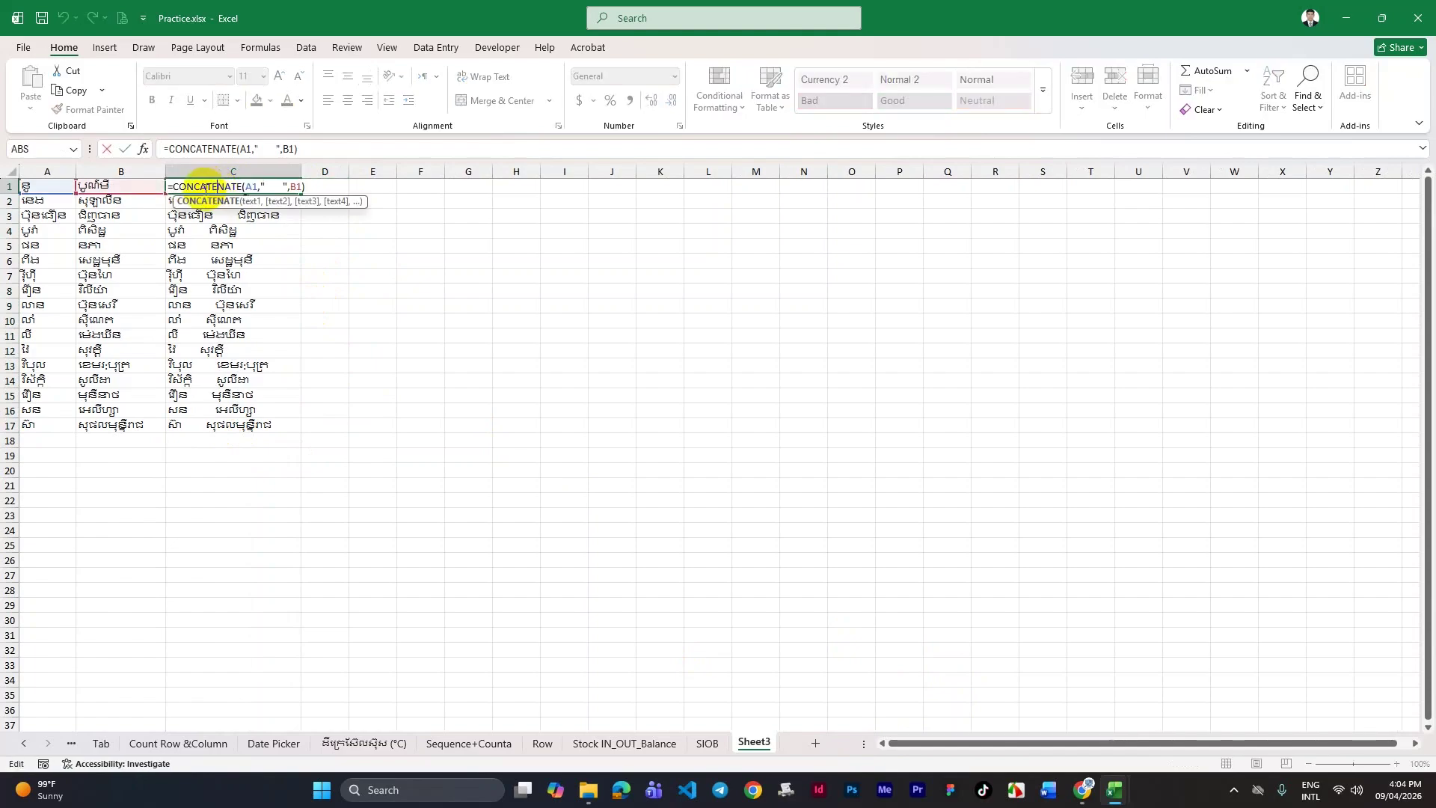
{"action": "key", "text": "Escape"}
Copy the combined names in C1:C17 and paste them as values only starting at C21.
{"action": "left_click_drag", "start_coordinate": [246, 192], "coordinate": [256, 417]}
{"action": "key", "text": "ctrl+c"}
{"action": "scroll", "coordinate": [284, 449], "scroll_direction": "down", "scroll_amount": 3}
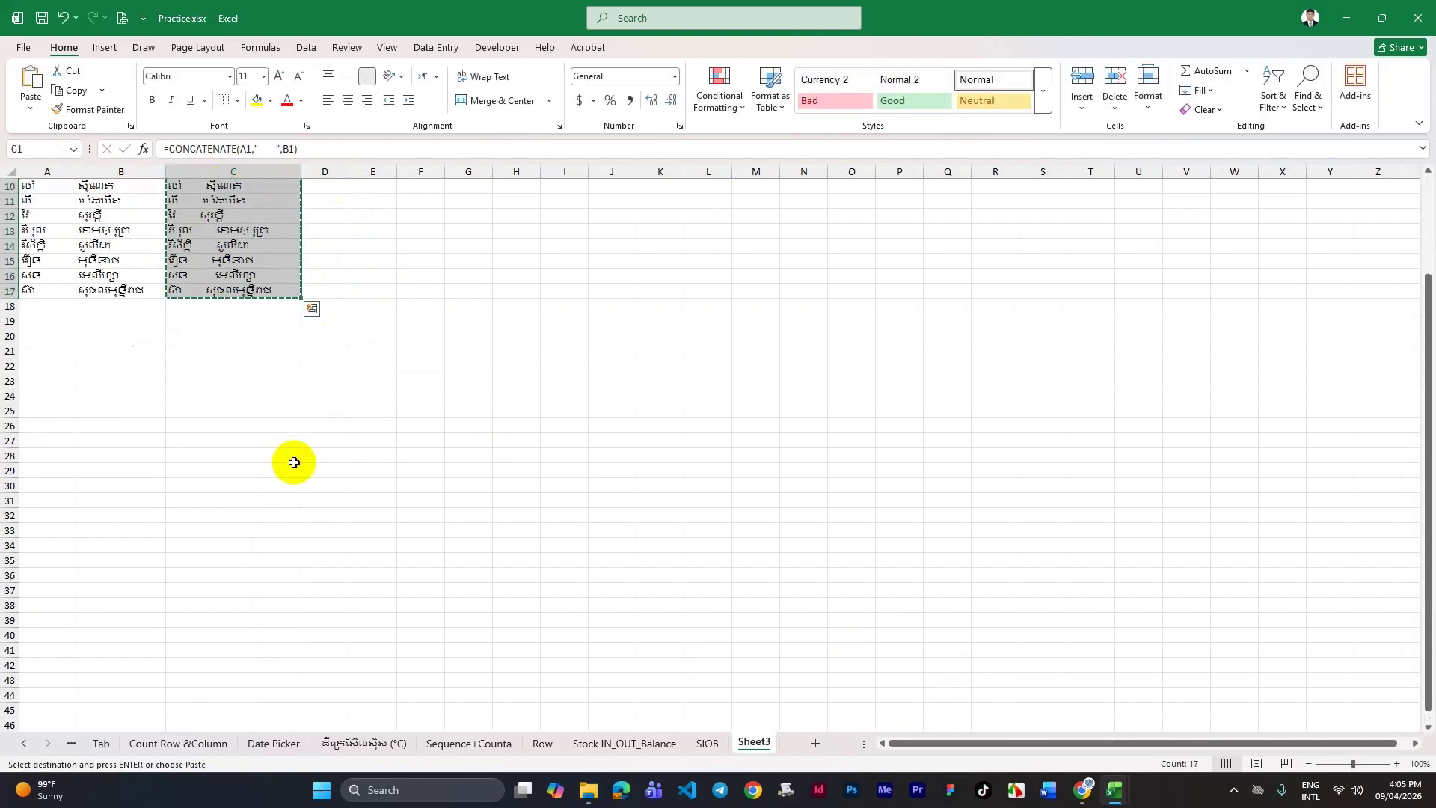
{"action": "right_click", "coordinate": [249, 350]}
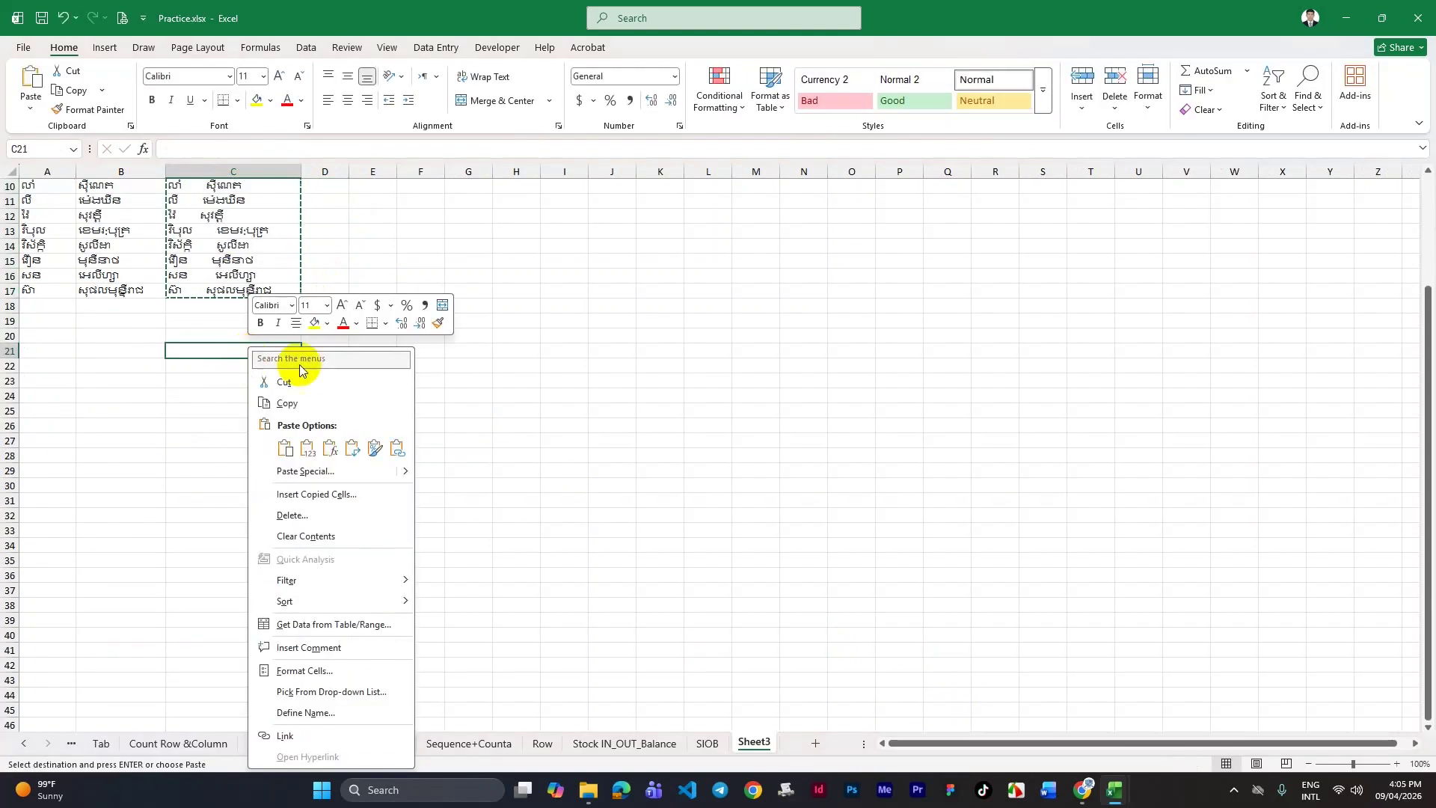
{"action": "left_click", "coordinate": [309, 449]}
Try to delete the extra spaces inside the name in C21 by hand, and discard the edit.
{"action": "left_click", "coordinate": [188, 364]}
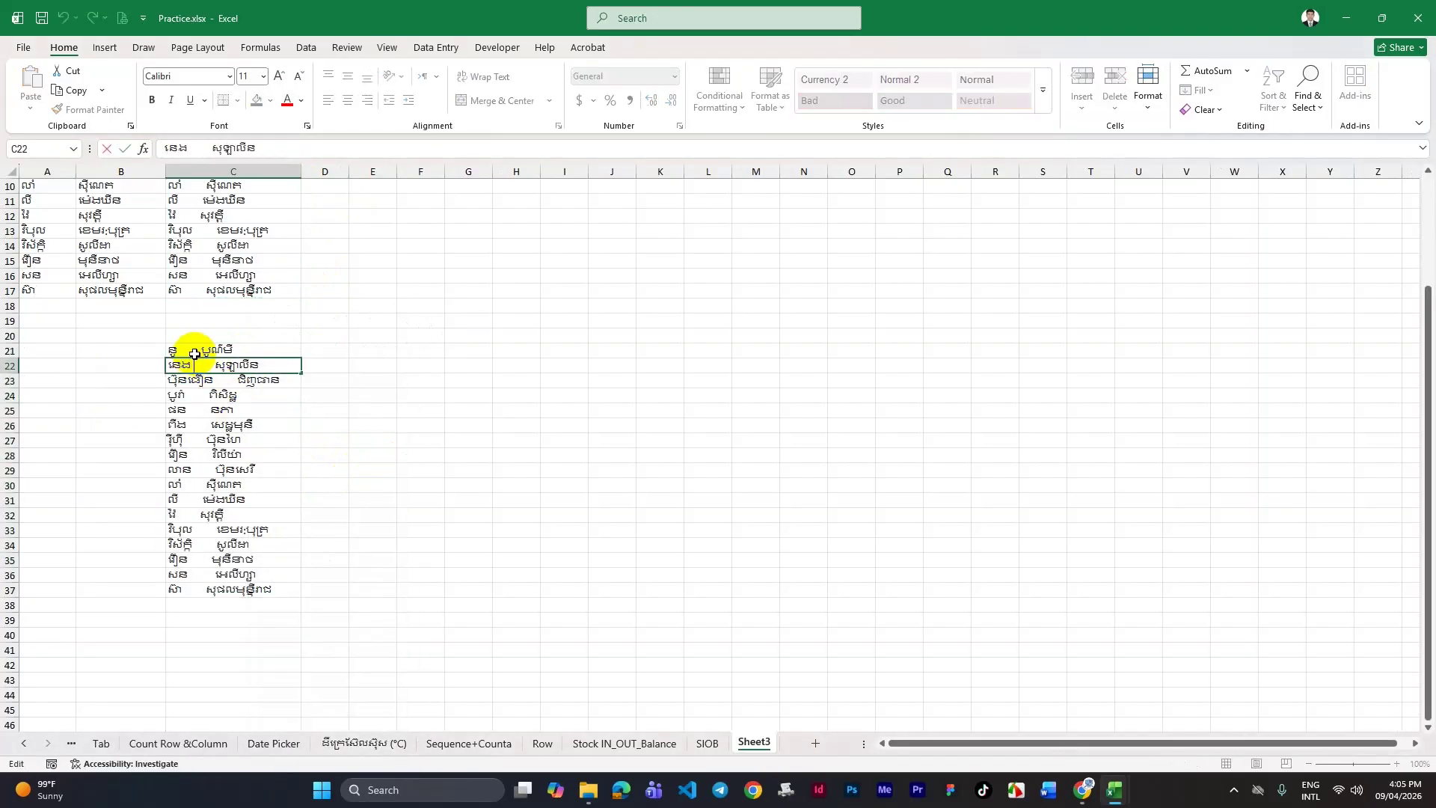
{"action": "left_click", "coordinate": [200, 351]}
{"action": "double_click", "coordinate": [200, 352]}
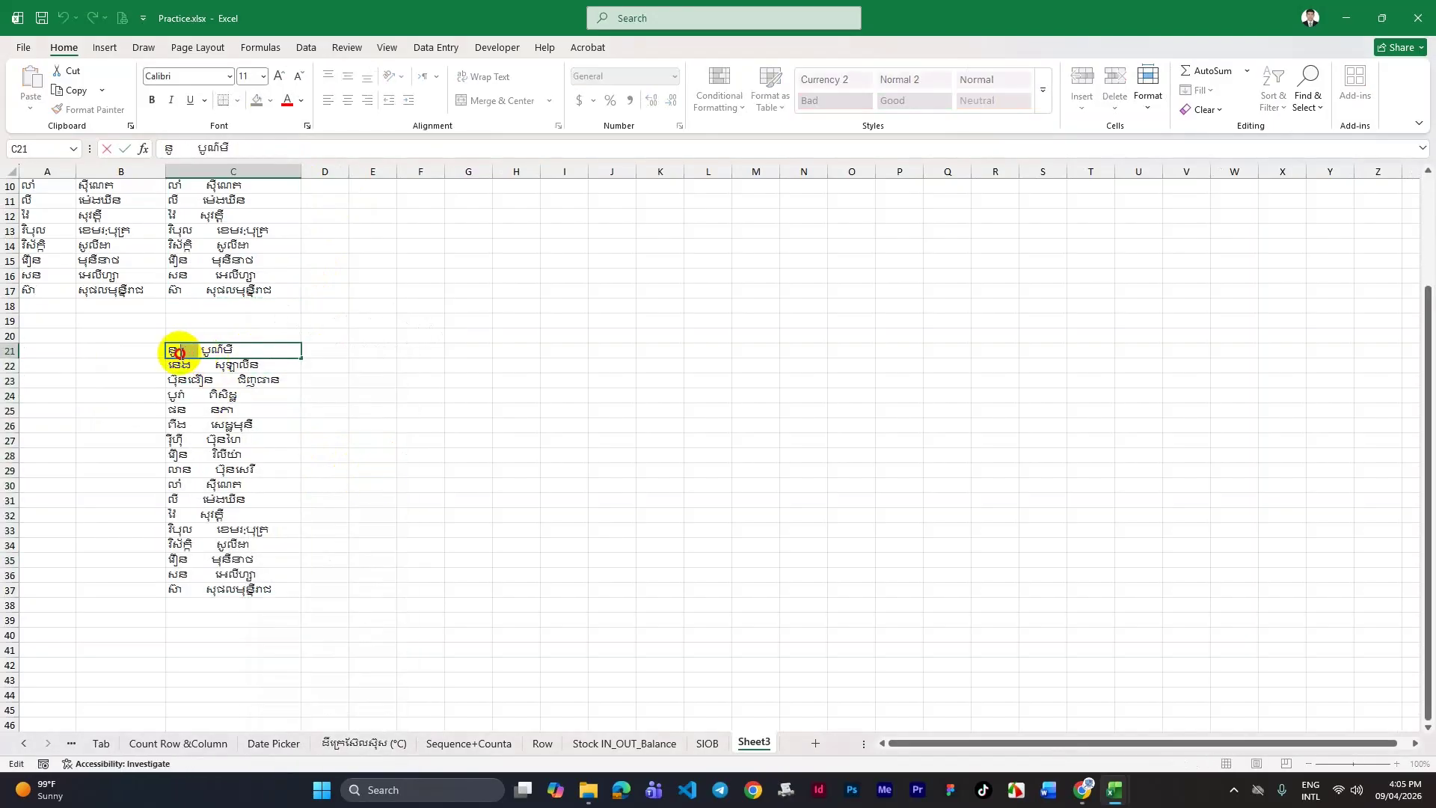
{"action": "double_click", "coordinate": [180, 351]}
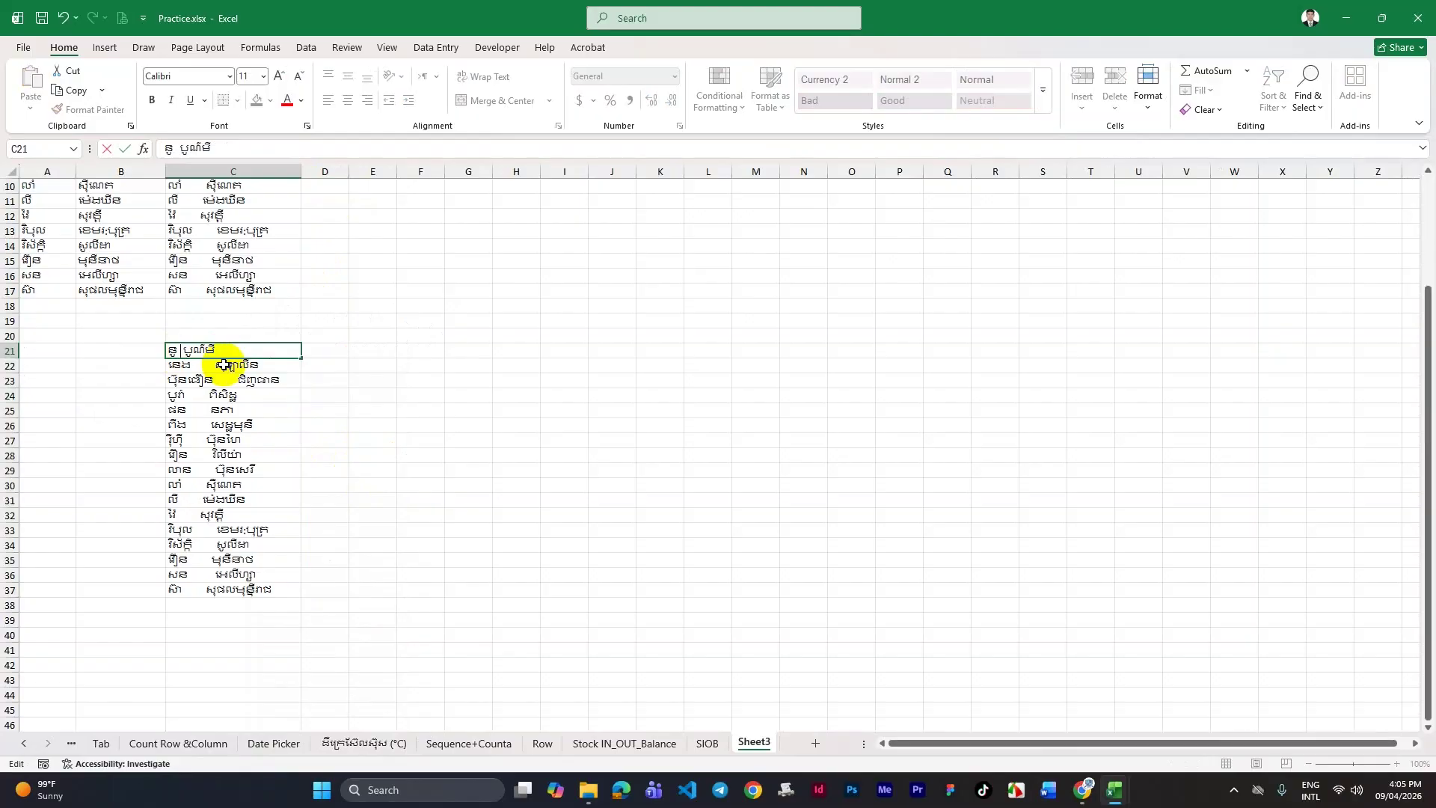
{"action": "key", "text": "BackSpace"}
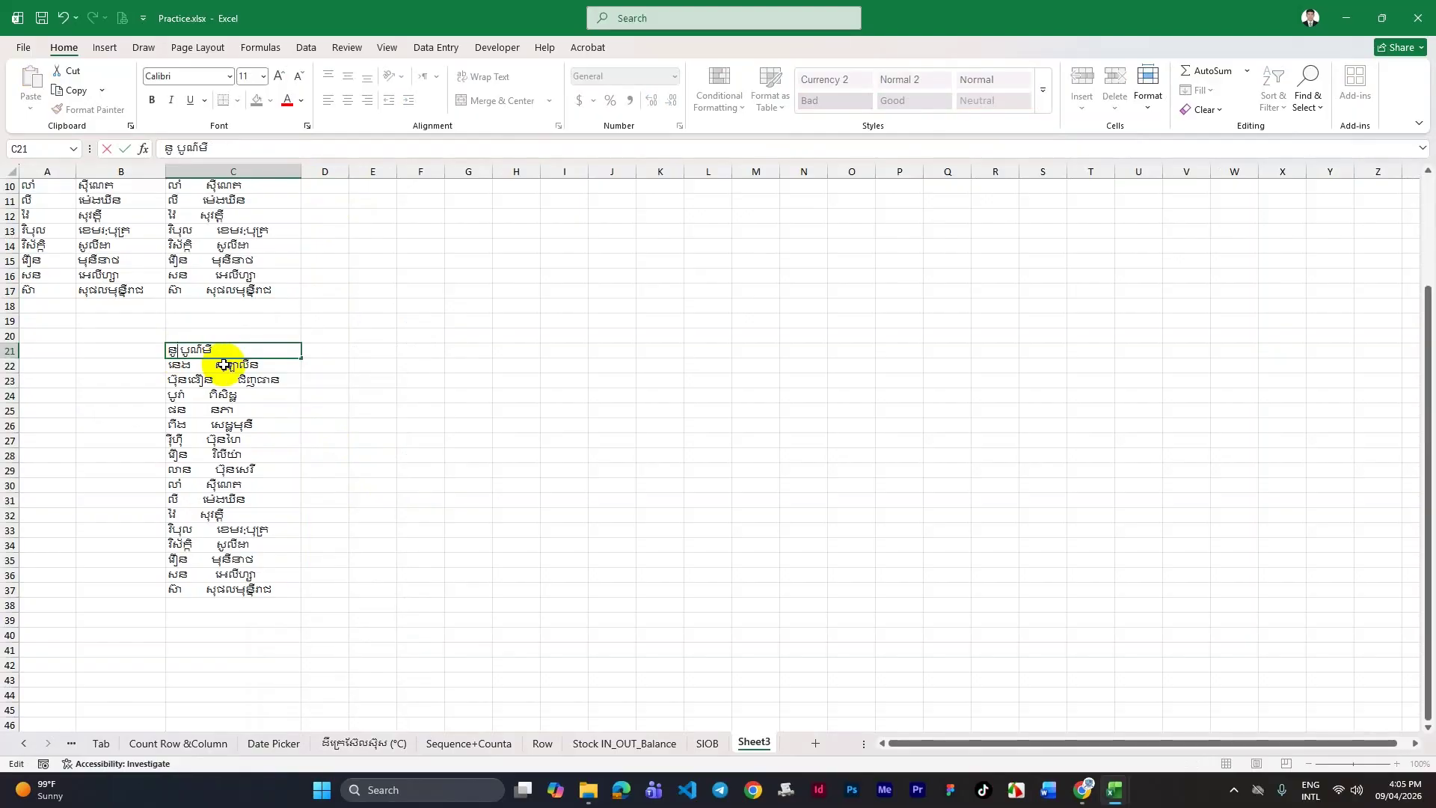
{"action": "left_click", "coordinate": [353, 394]}
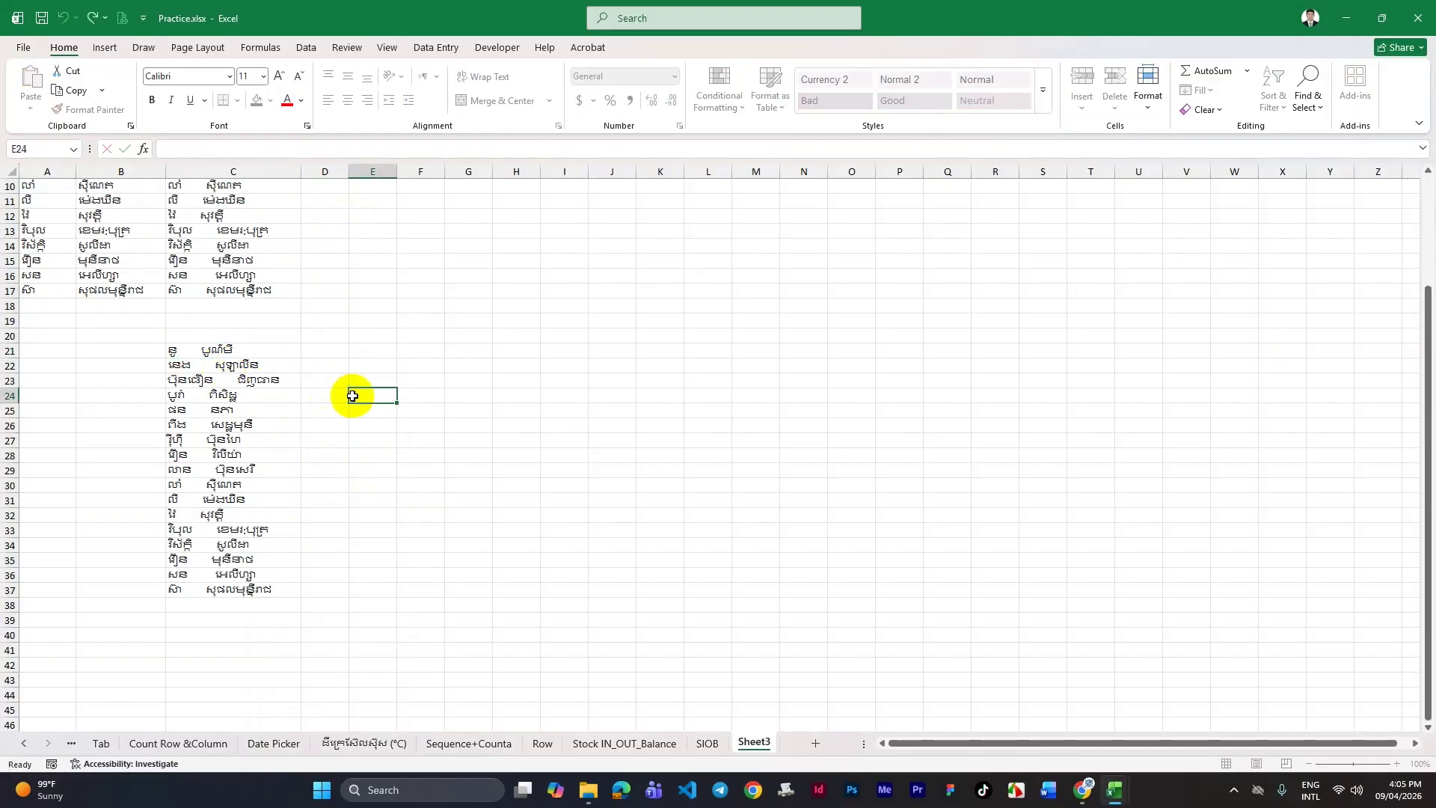
Widen column D slightly and enter the formula =TRIM(C21) in D21 to strip the extra spaces from the name.
{"action": "left_click", "coordinate": [333, 352]}
{"action": "left_click_drag", "start_coordinate": [349, 171], "coordinate": [379, 172]}
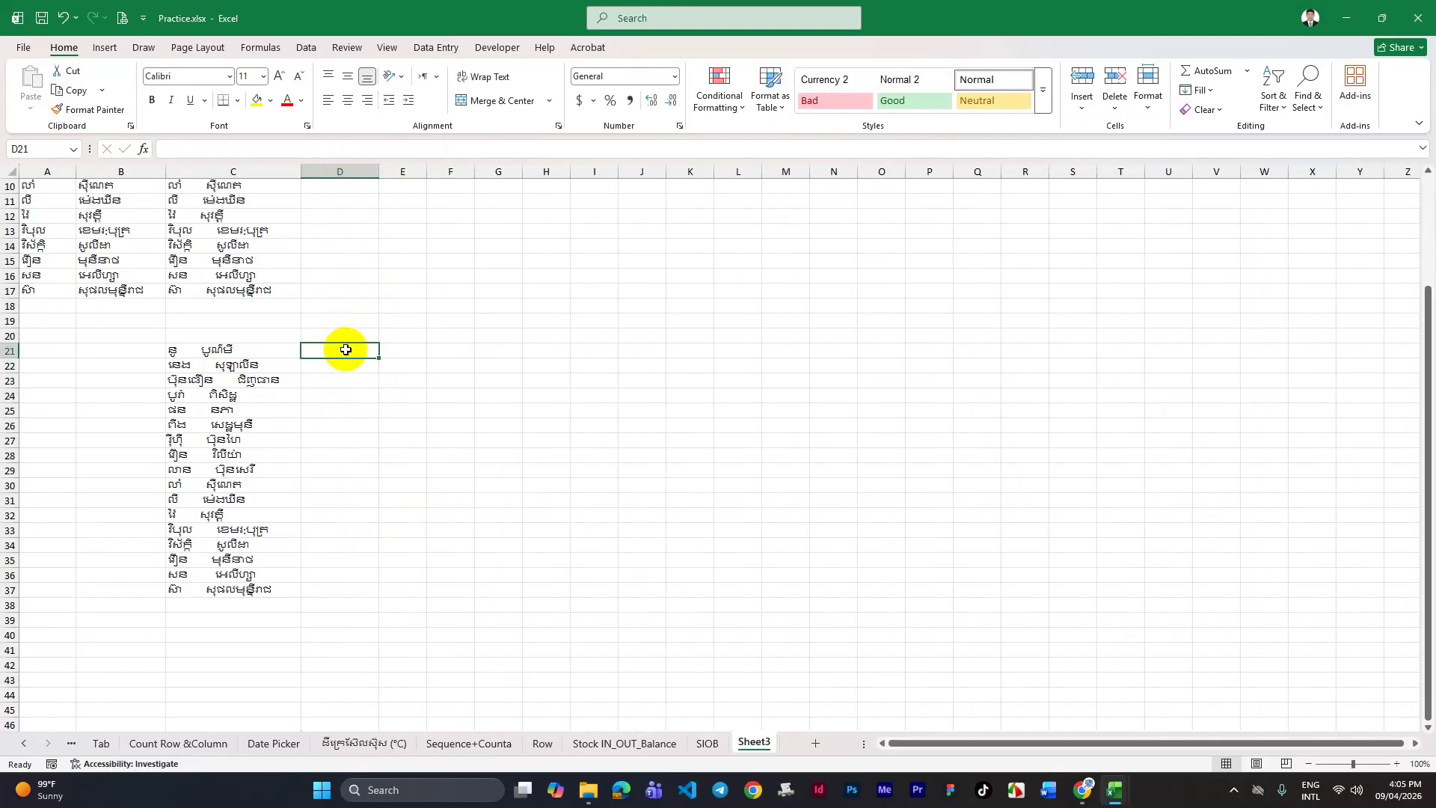
{"action": "type", "text": "="}
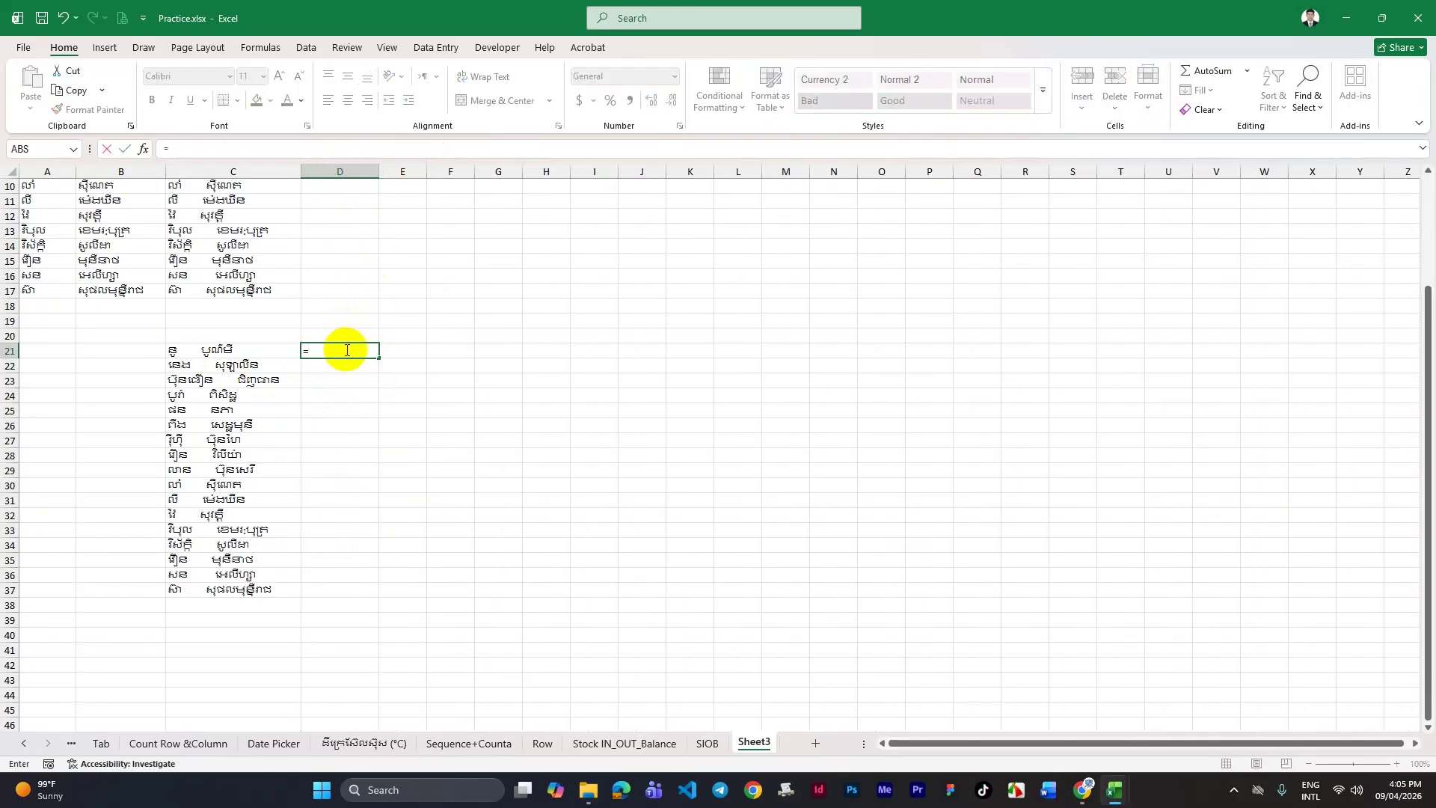
{"action": "type", "text": "trim"}
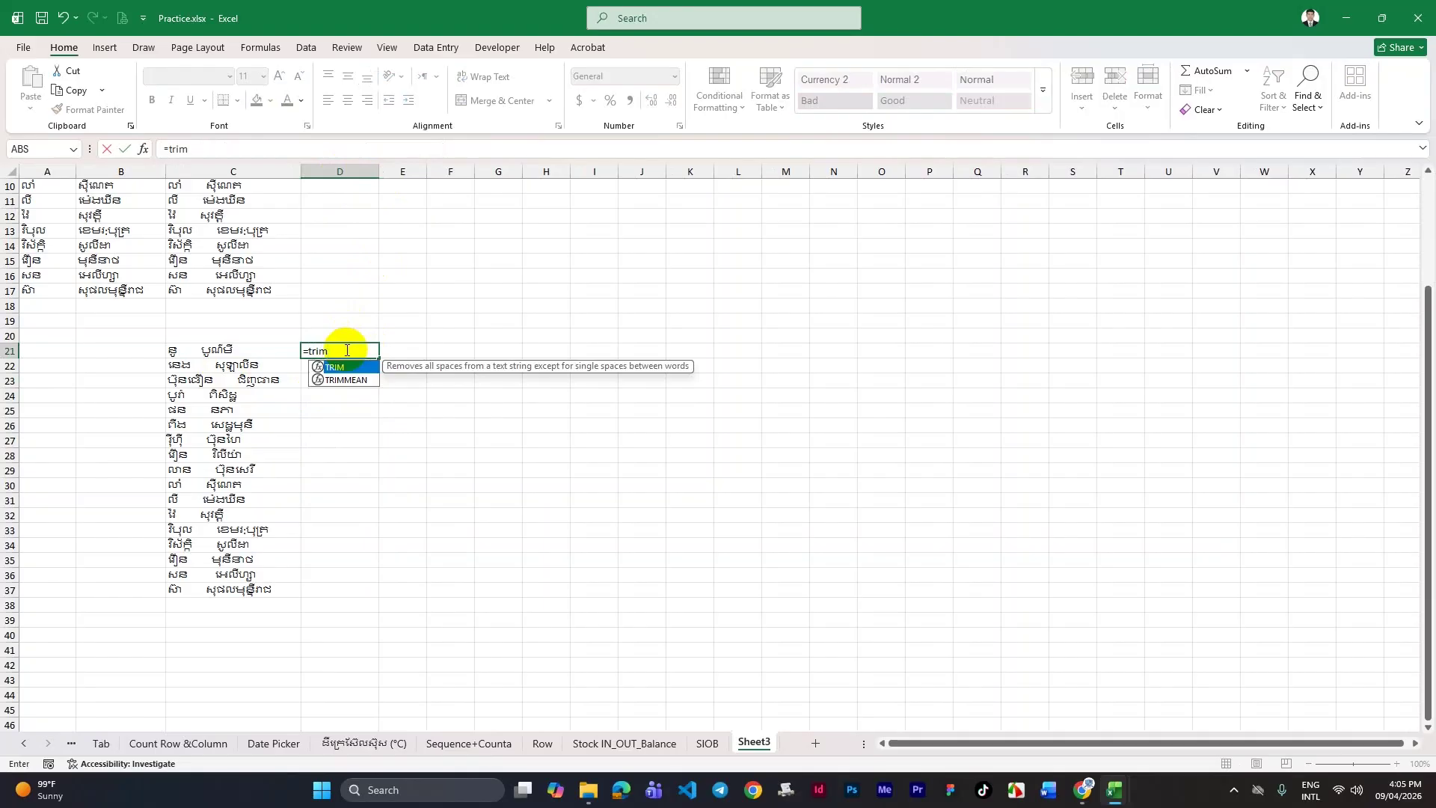
{"action": "type", "text": "("}
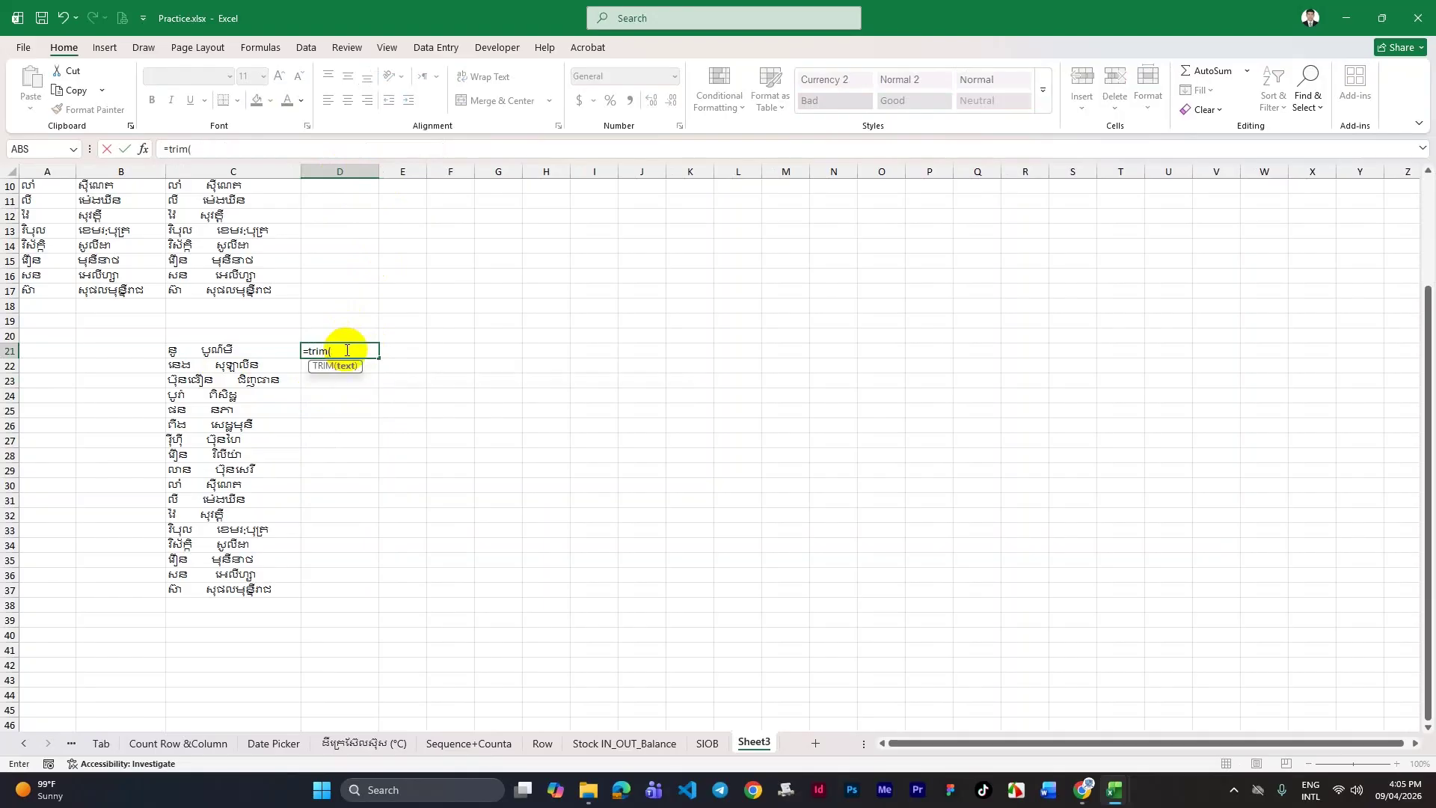
{"action": "left_click", "coordinate": [241, 347]}
{"action": "type", "text": ")"}
{"action": "key", "text": "Return"}
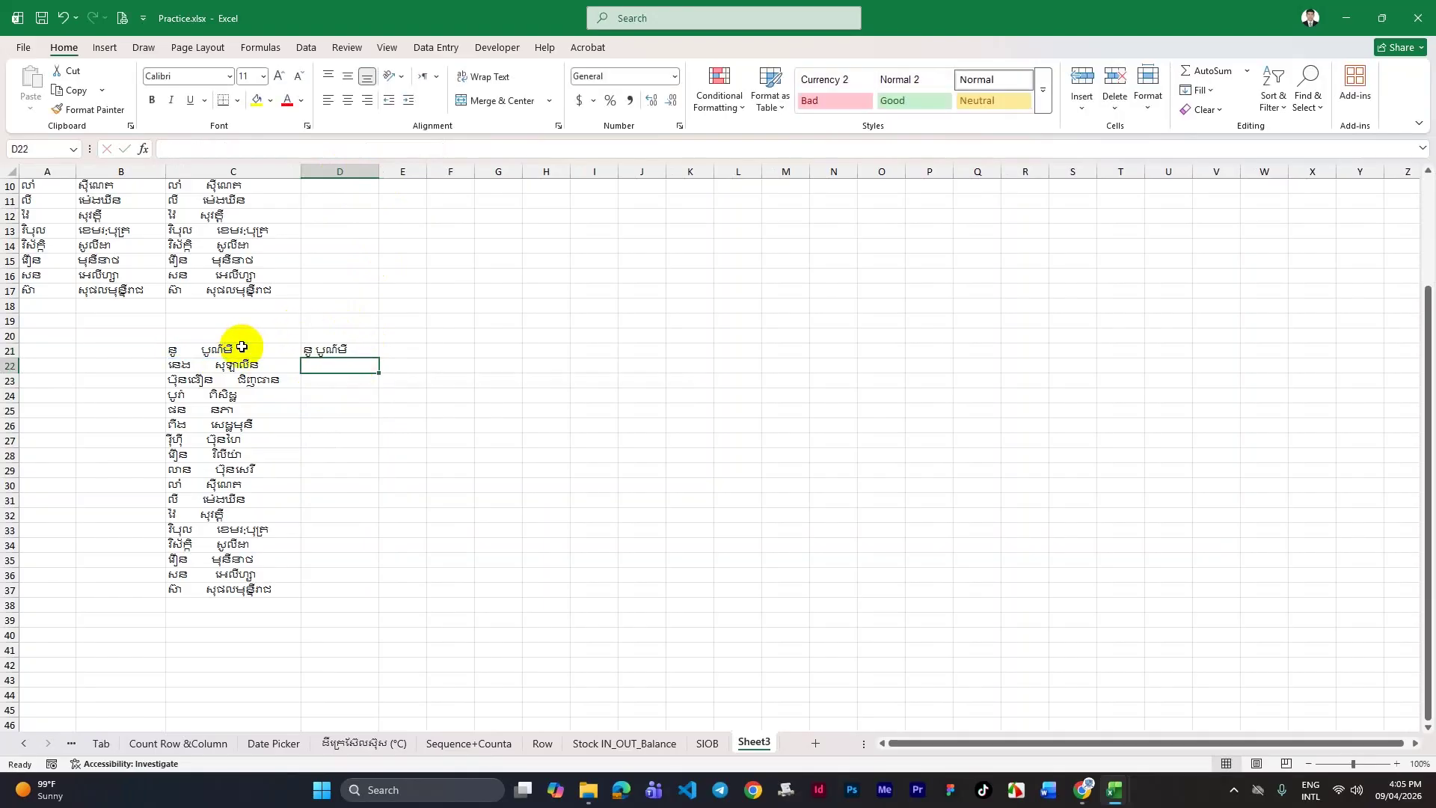
Fill the D21 TRIM formula down to D38 and widen column D to fit the longest trimmed name.
{"action": "left_click", "coordinate": [335, 349]}
{"action": "left_click_drag", "start_coordinate": [379, 358], "coordinate": [333, 603]}
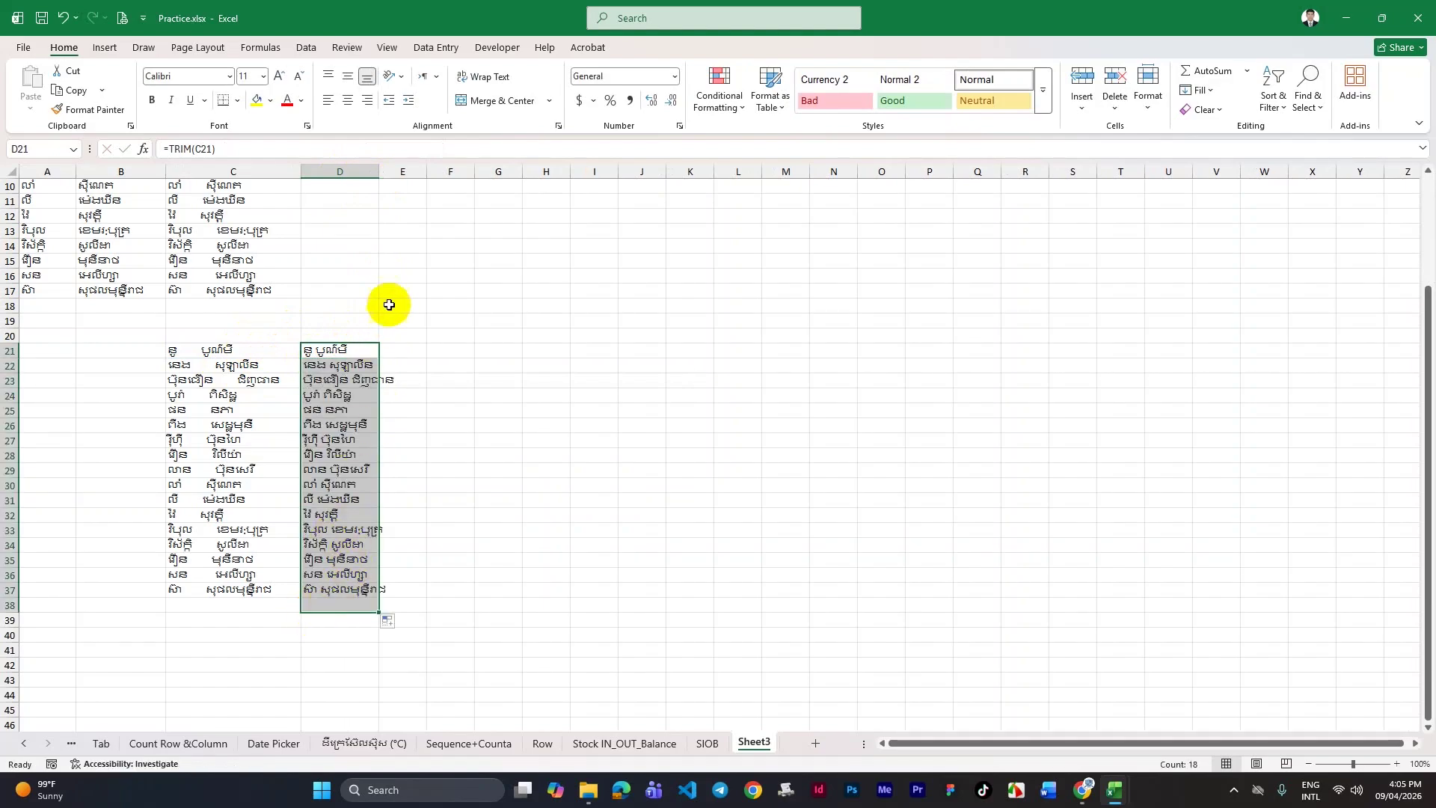
{"action": "scroll", "coordinate": [367, 415], "scroll_direction": "up", "scroll_amount": 3, "text": "ctrl"}
{"action": "scroll", "coordinate": [532, 403], "scroll_direction": "down", "scroll_amount": 1}
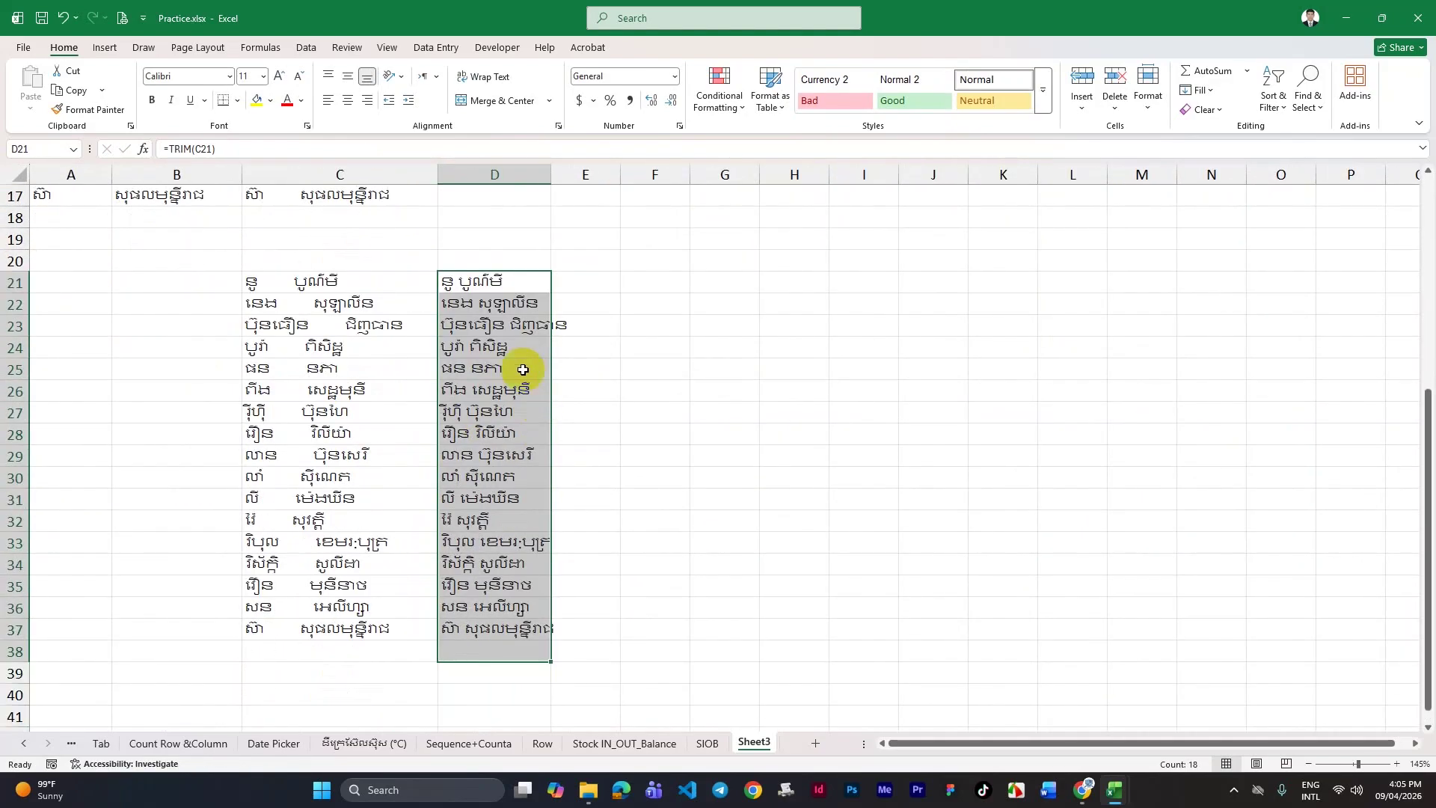
{"action": "left_click", "coordinate": [504, 280]}
{"action": "left_click", "coordinate": [571, 386]}
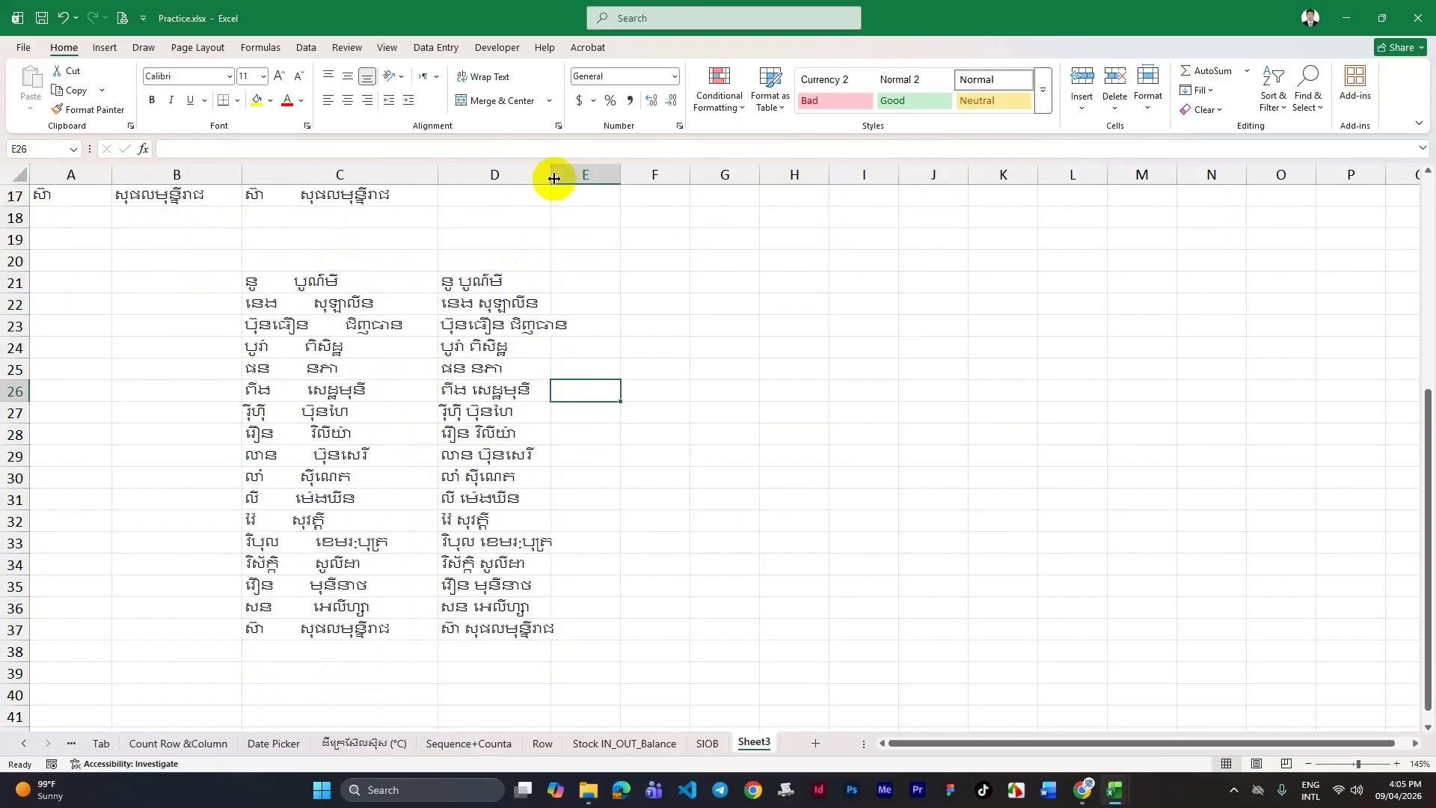
{"action": "left_click_drag", "start_coordinate": [554, 178], "coordinate": [587, 179]}
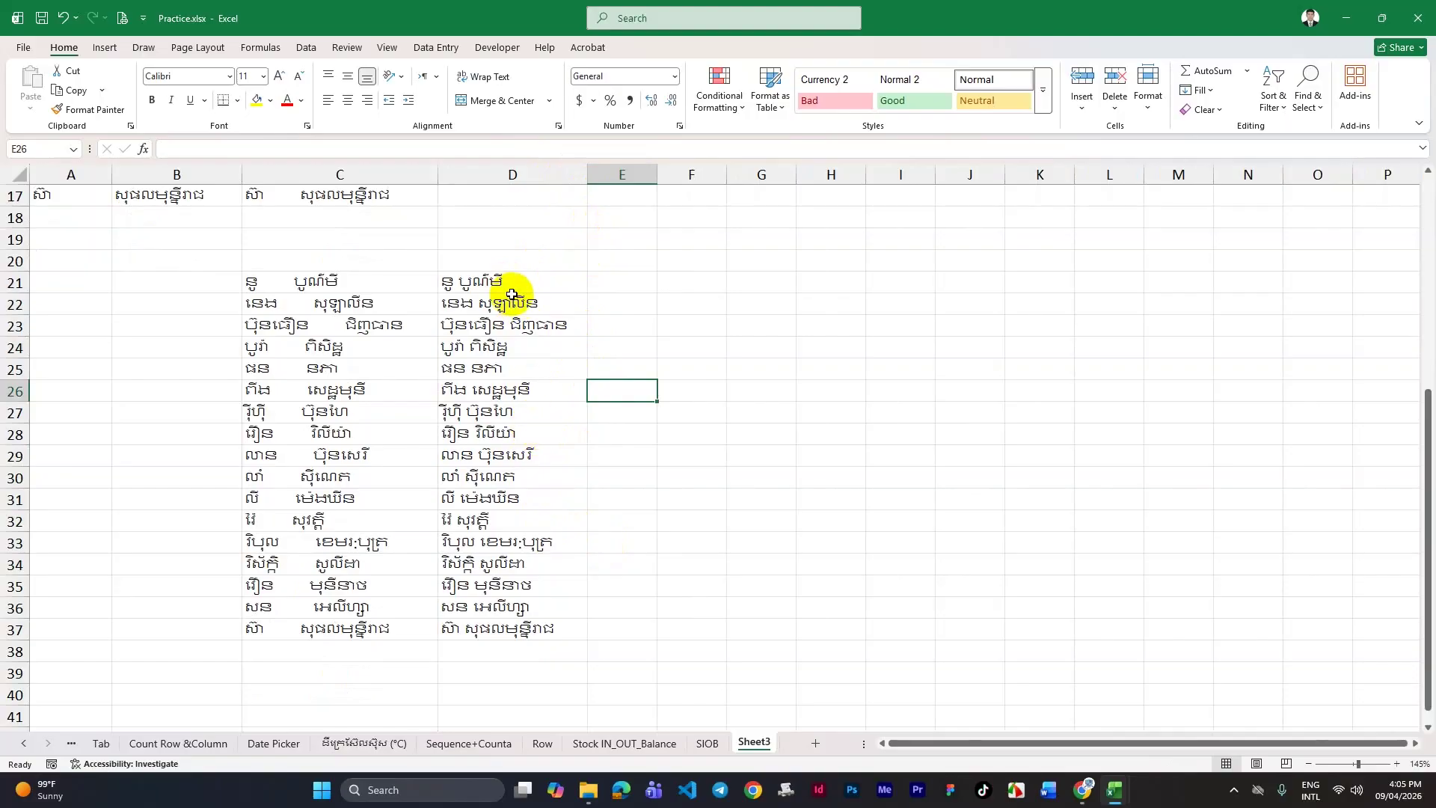
Select the trimmed names in D21:D37.
{"action": "left_click_drag", "start_coordinate": [511, 288], "coordinate": [513, 631]}
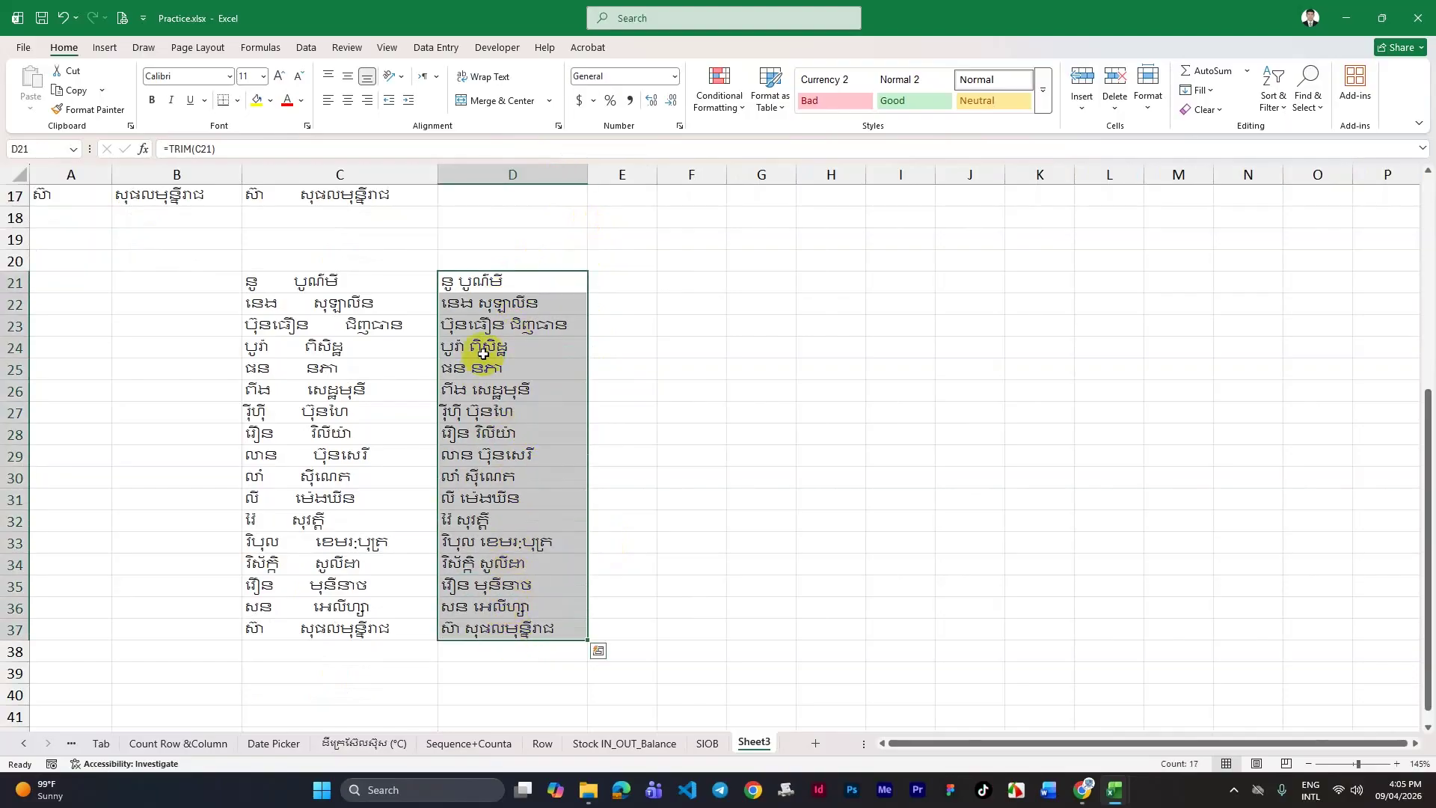